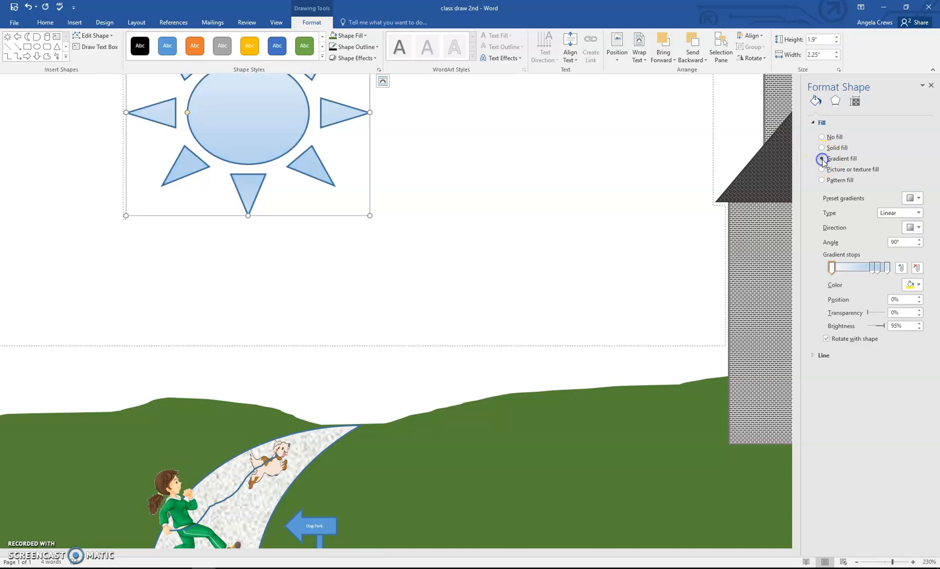
pyautogui.click(831, 270)
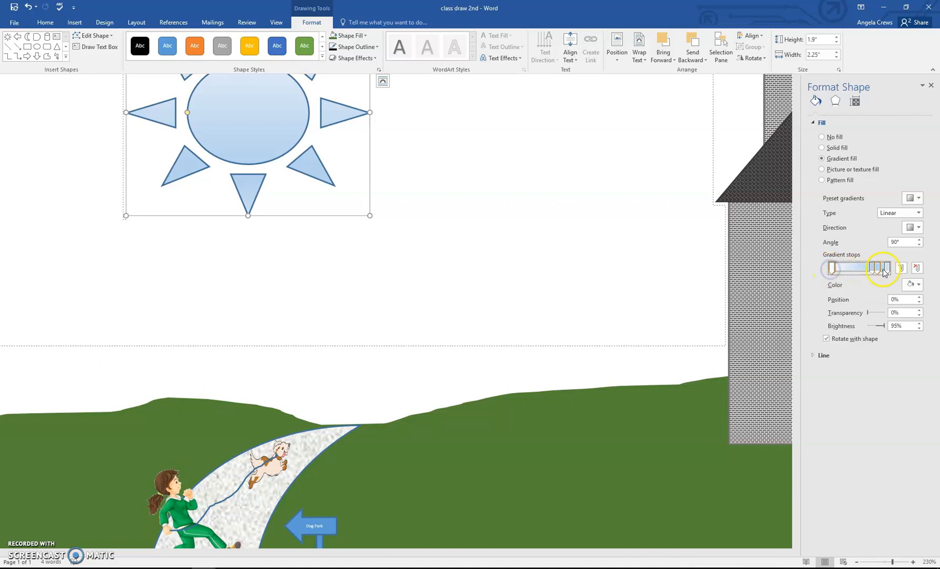
pyautogui.click(913, 284)
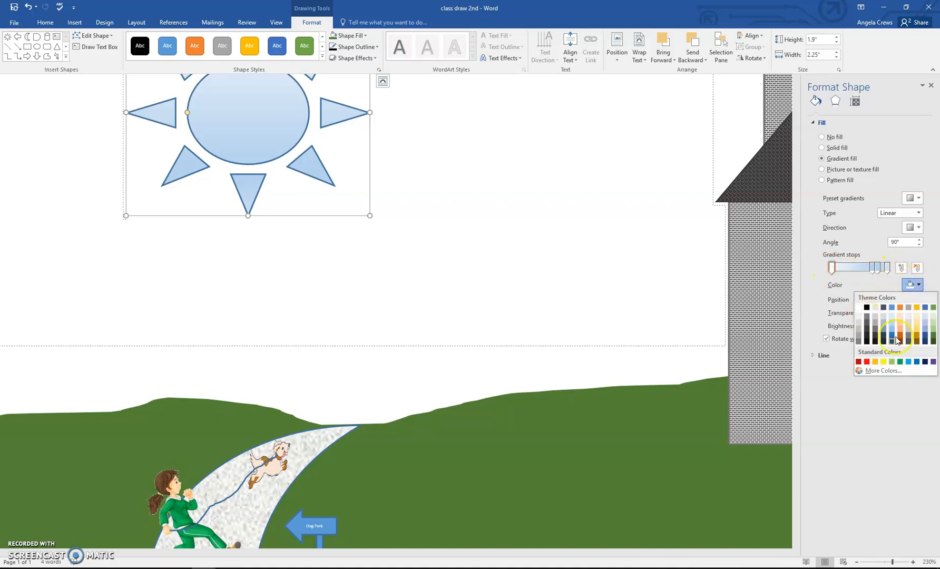
pyautogui.click(901, 309)
# Delete the sun's first gradient stop, then move the nearest remaining stop to the gradient's start and colour it orange.
pyautogui.click(872, 269)
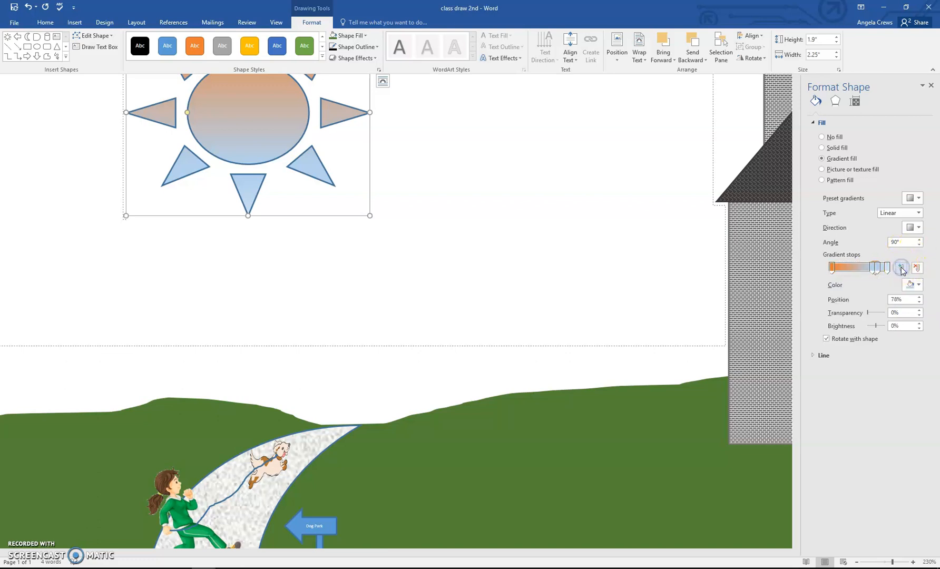
pyautogui.click(917, 268)
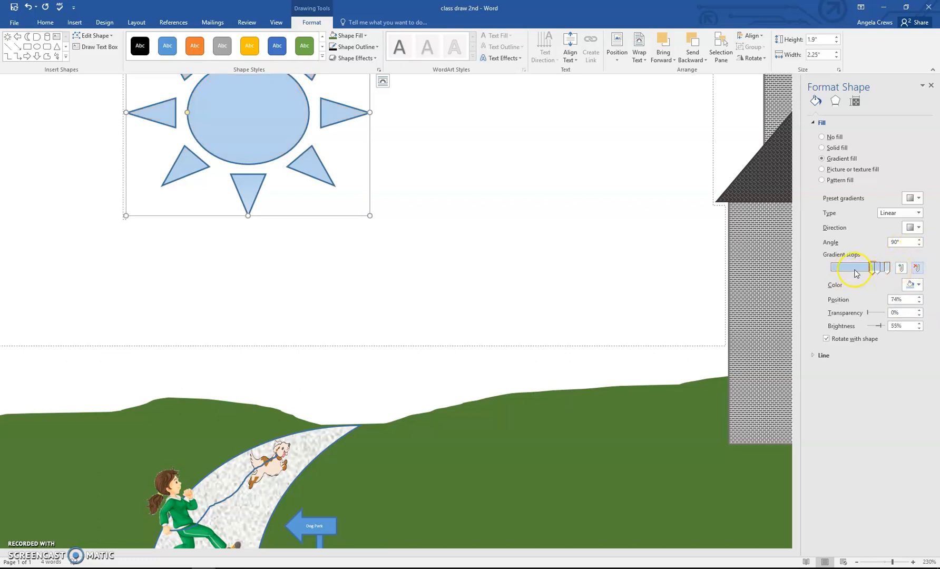
pyautogui.moveTo(872, 270); pyautogui.dragTo(827, 271)
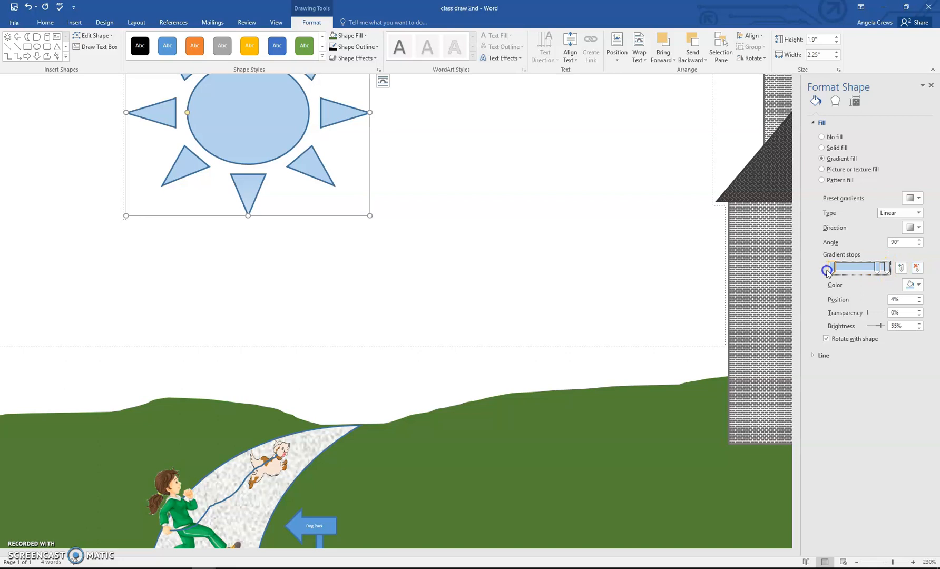
pyautogui.click(917, 284)
pyautogui.click(900, 309)
# Colour the sun's middle gradient stop yellow and its last gradient stop golden orange.
pyautogui.click(877, 269)
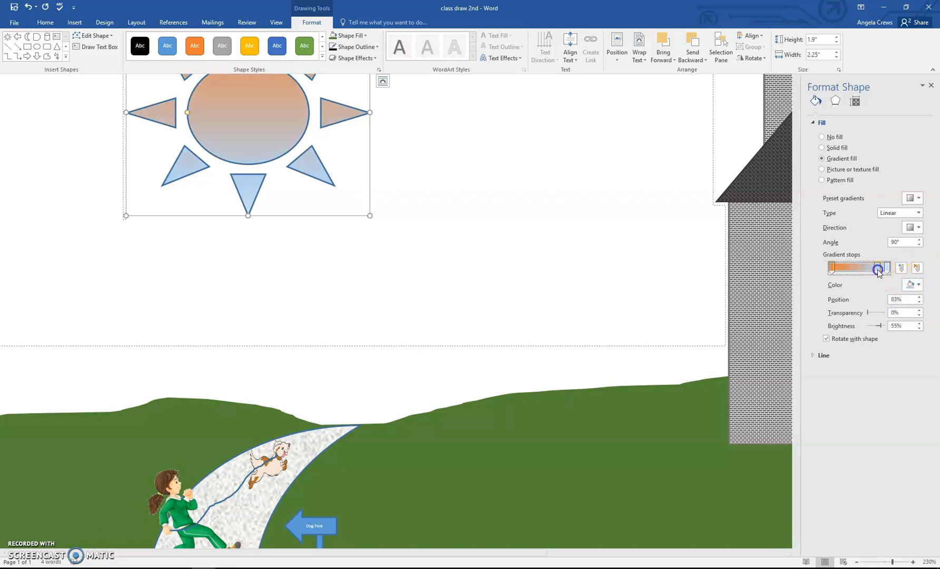
pyautogui.click(915, 285)
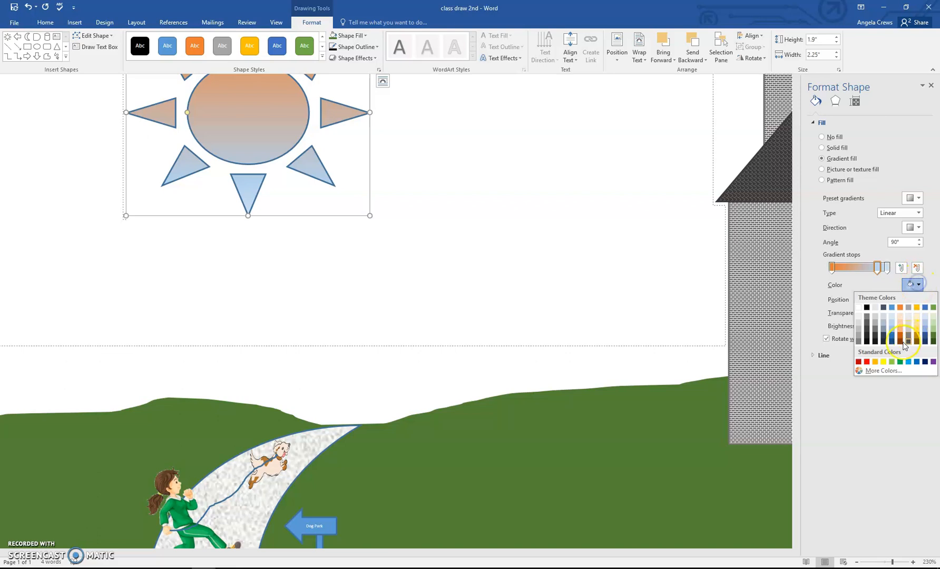
pyautogui.click(883, 362)
pyautogui.click(887, 268)
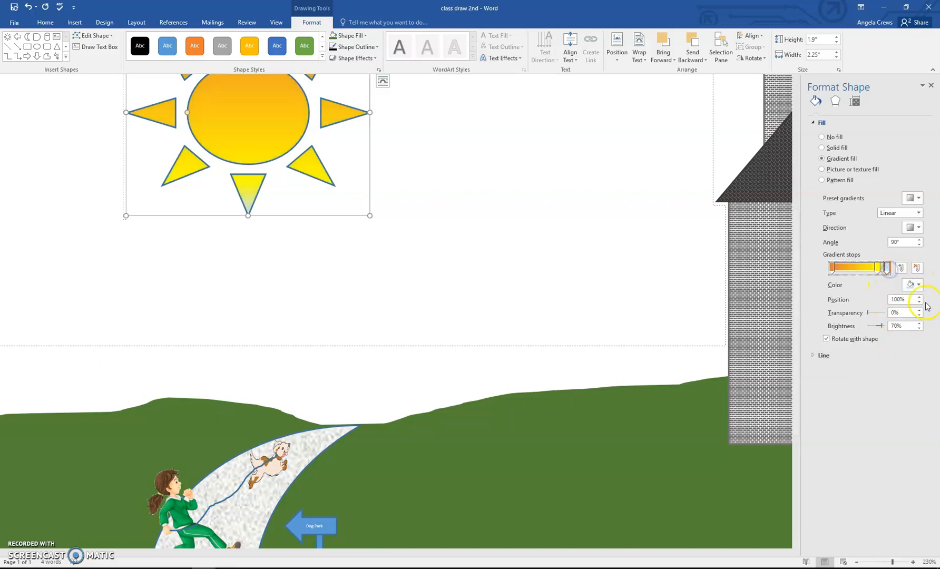
pyautogui.click(916, 284)
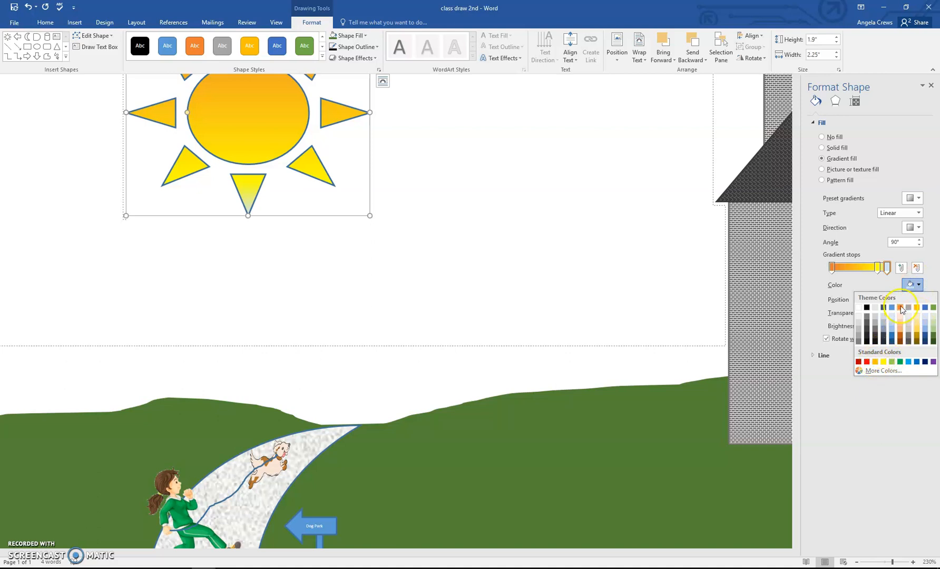
pyautogui.click(875, 362)
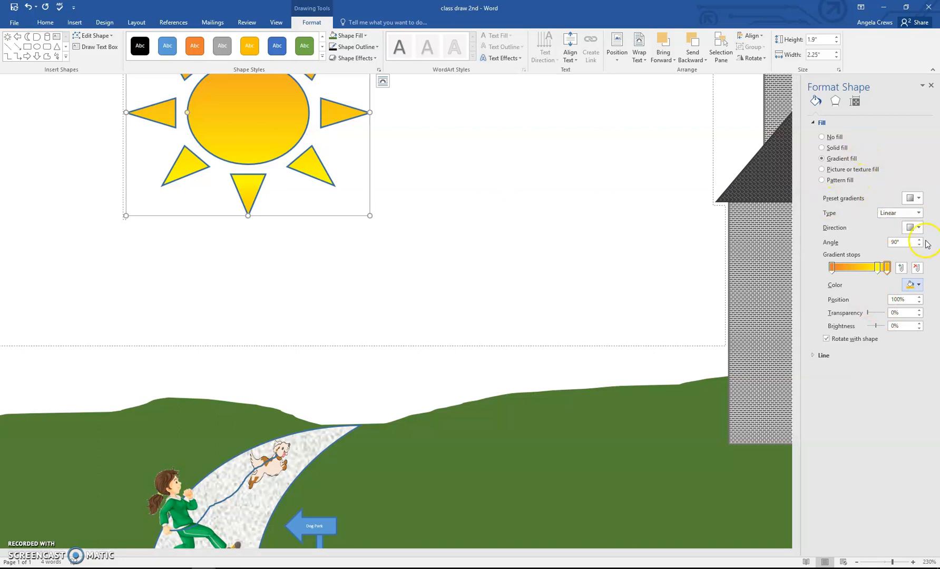
# Change the sun's gradient type to Radial.
pyautogui.click(914, 229)
pyautogui.click(912, 213)
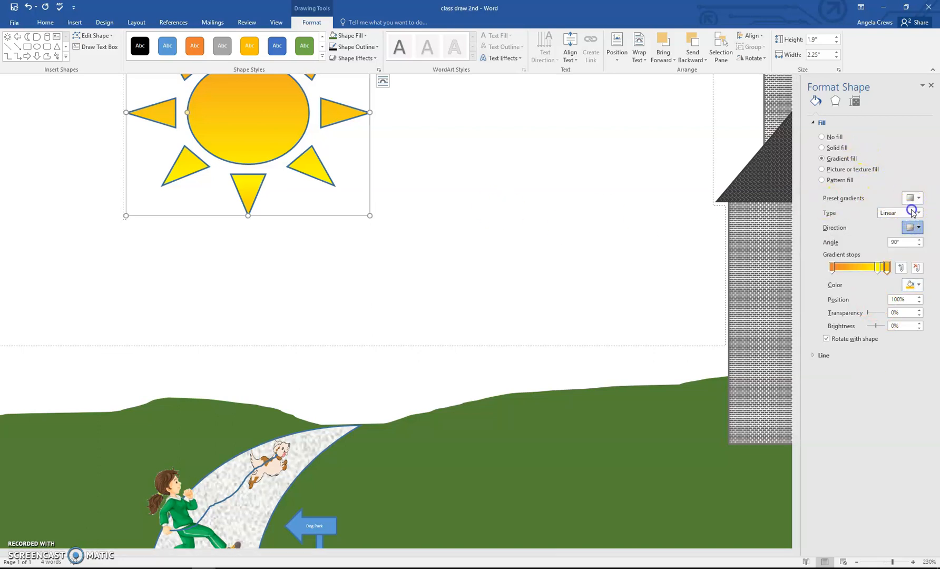
pyautogui.click(891, 231)
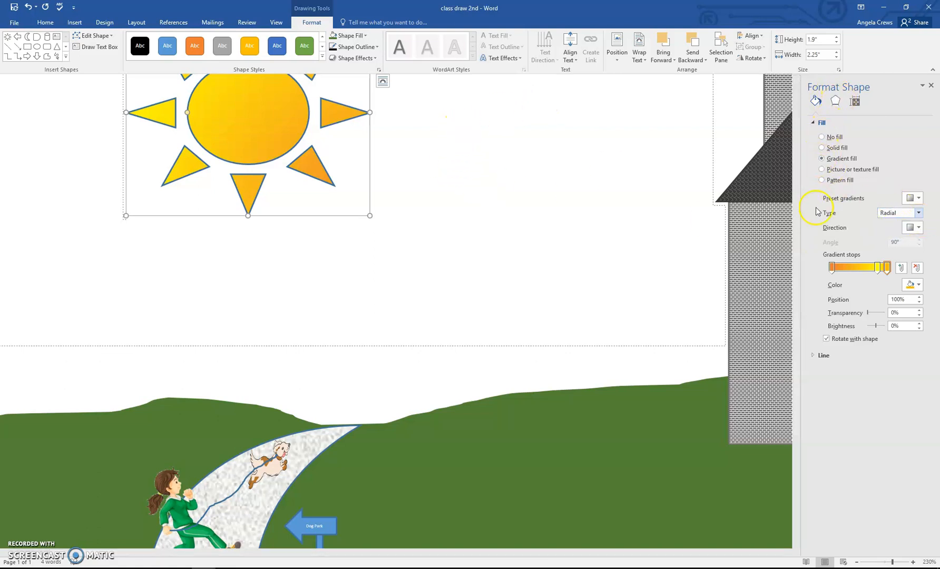
# Set the sun's solid outline colour to gold.
pyautogui.click(814, 356)
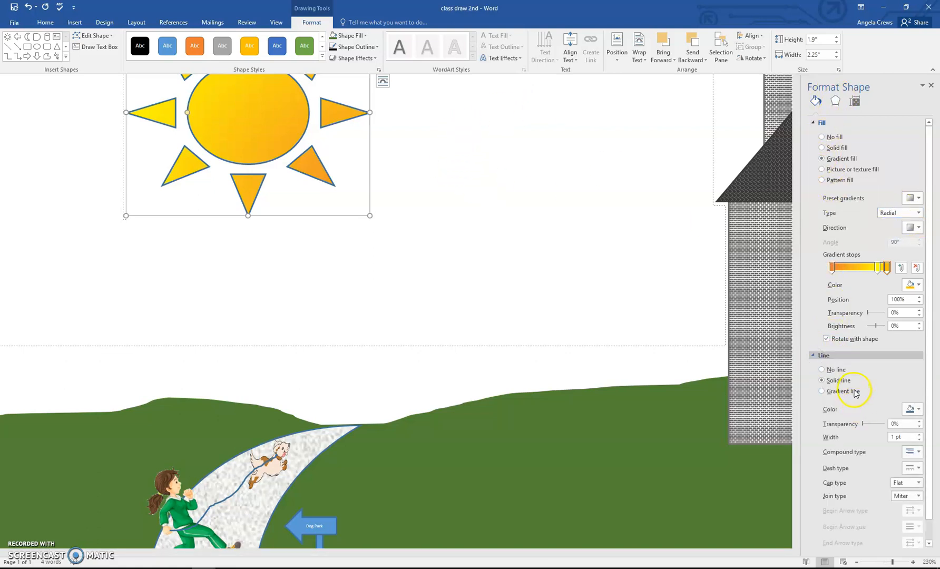
pyautogui.click(917, 409)
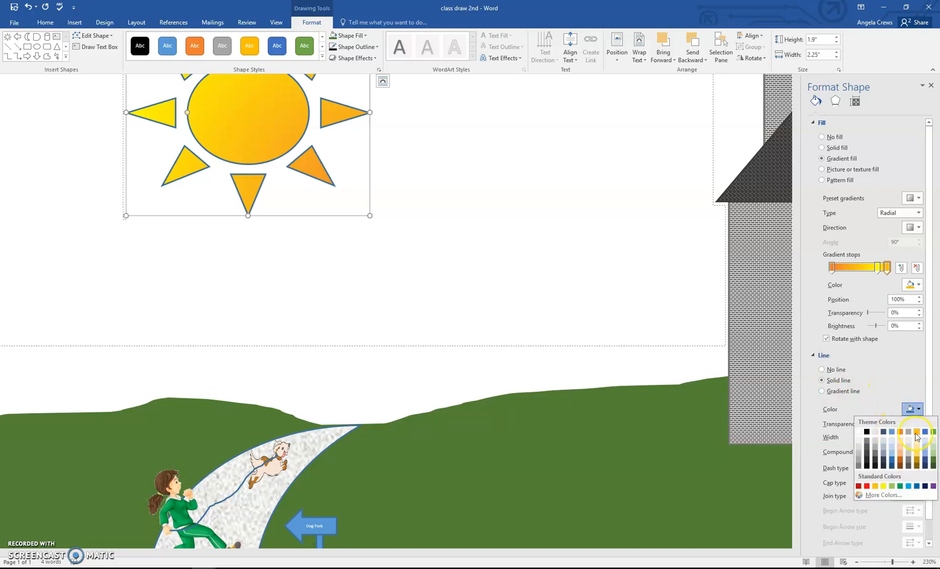
pyautogui.click(915, 433)
# Move the sun into the upper-left corner of the page's sky.
pyautogui.moveTo(242, 152); pyautogui.dragTo(136, 130)
pyautogui.click(96, 118)
pyautogui.click(312, 165)
pyautogui.moveTo(103, 253)
pyautogui.mouseDown()
pyautogui.moveTo(120, 178)
pyautogui.moveTo(120, 55)
pyautogui.moveTo(75, 100)
pyautogui.moveTo(94, 111)
pyautogui.mouseUp()
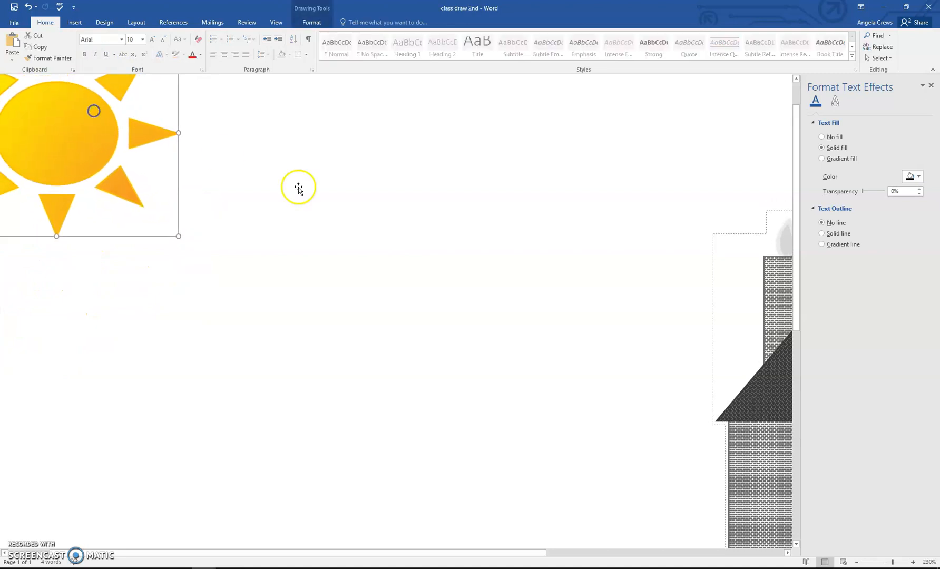
# Draw a cloud shape about 0.64" high and 1.12" wide in the sky between the sun and the house.
pyautogui.click(857, 561)
pyautogui.click(857, 561)
pyautogui.click(856, 562)
pyautogui.click(857, 562)
pyautogui.click(856, 562)
pyautogui.click(857, 562)
pyautogui.click(857, 561)
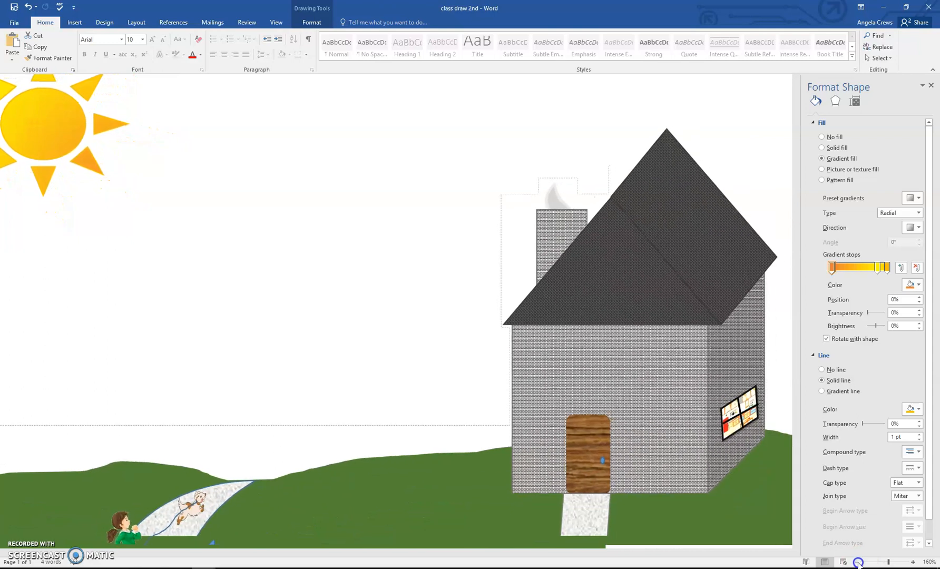
pyautogui.click(857, 562)
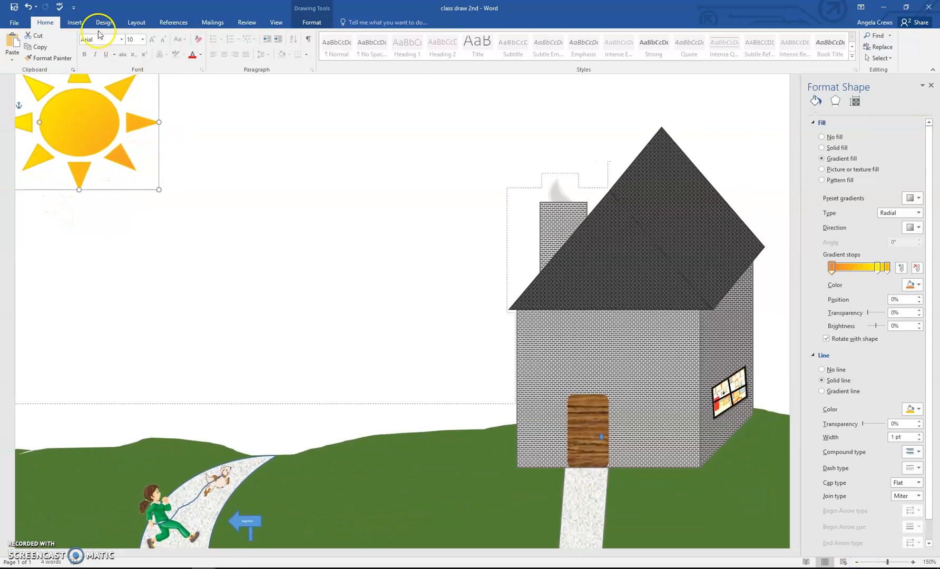
pyautogui.click(75, 23)
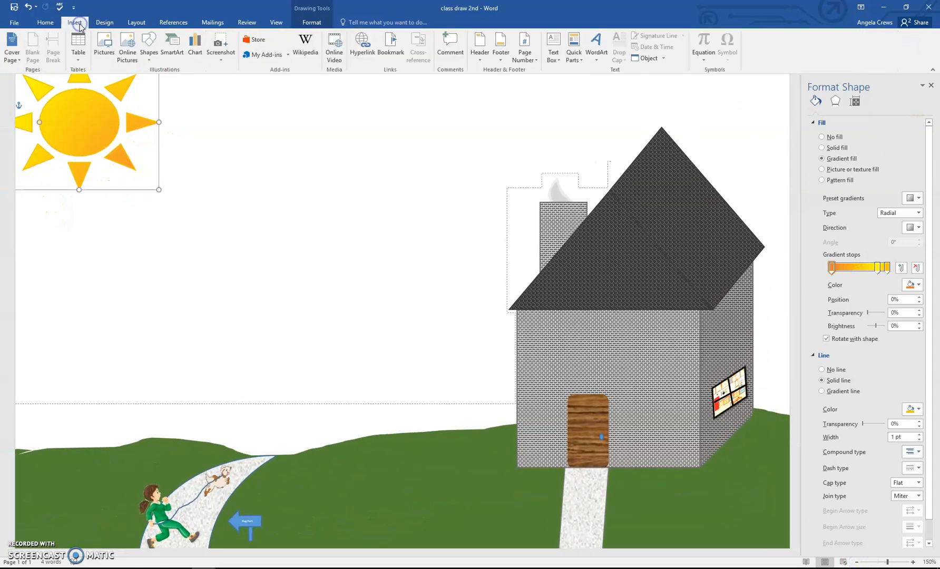
pyautogui.click(152, 62)
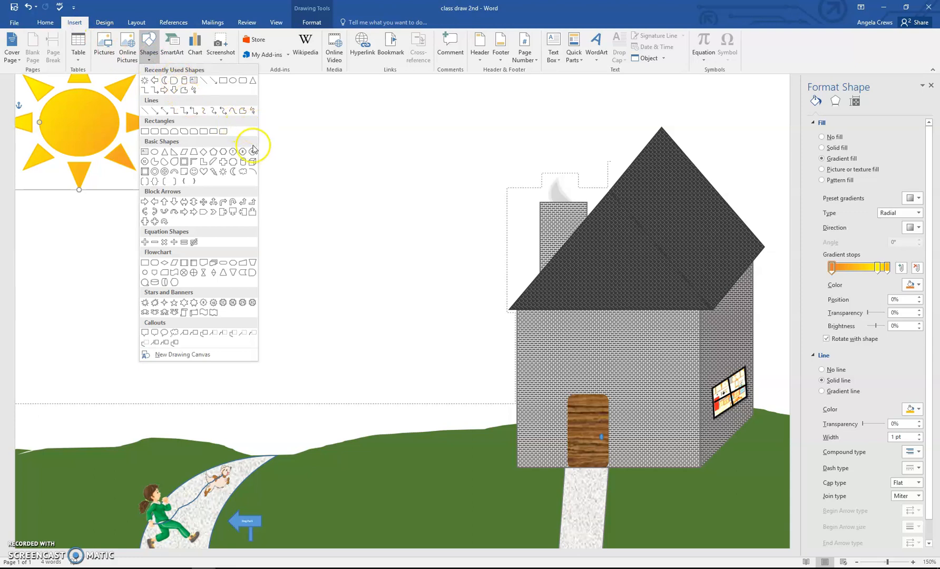
pyautogui.click(242, 171)
pyautogui.moveTo(270, 210); pyautogui.dragTo(351, 256)
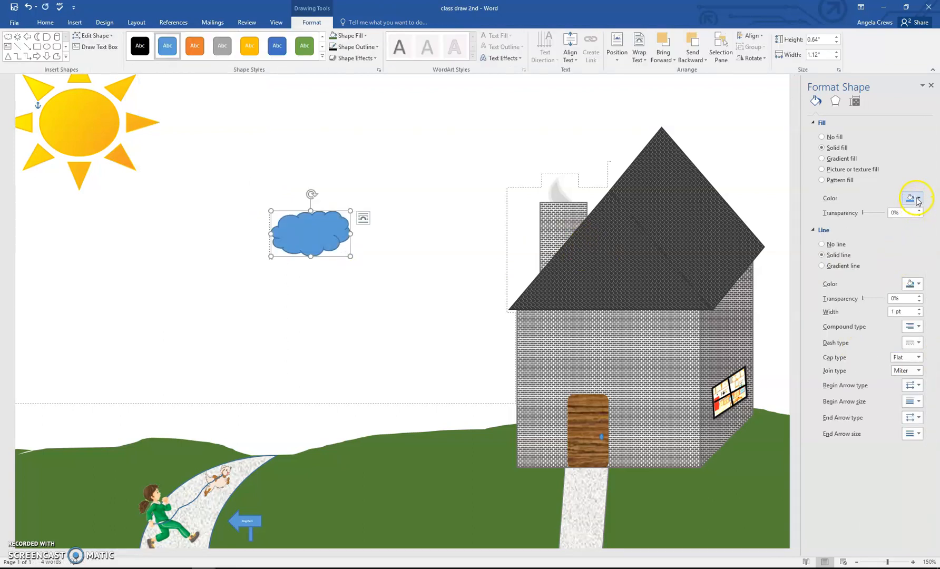
# Fill the cloud with the lightest blue preset gradient and remove its outline.
pyautogui.click(821, 159)
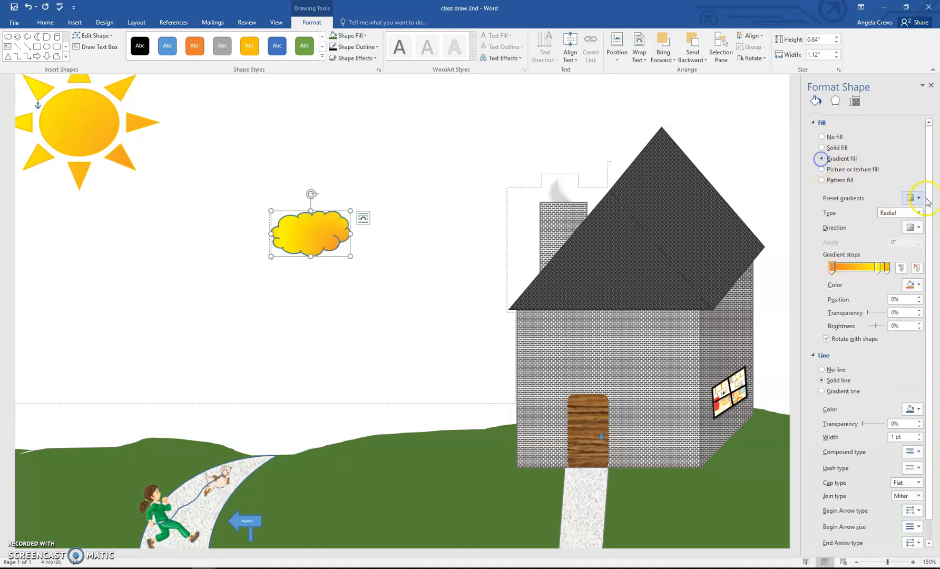
pyautogui.click(917, 203)
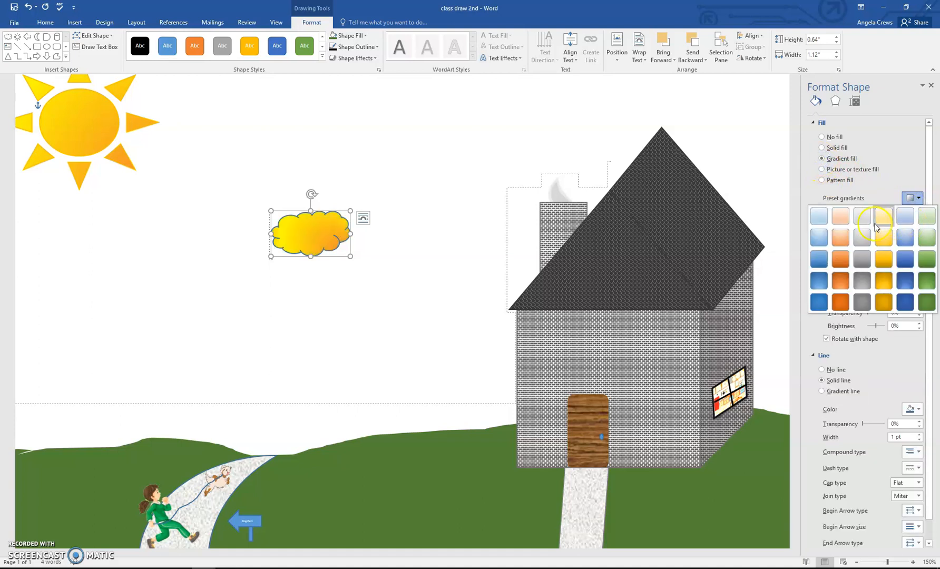
pyautogui.click(821, 222)
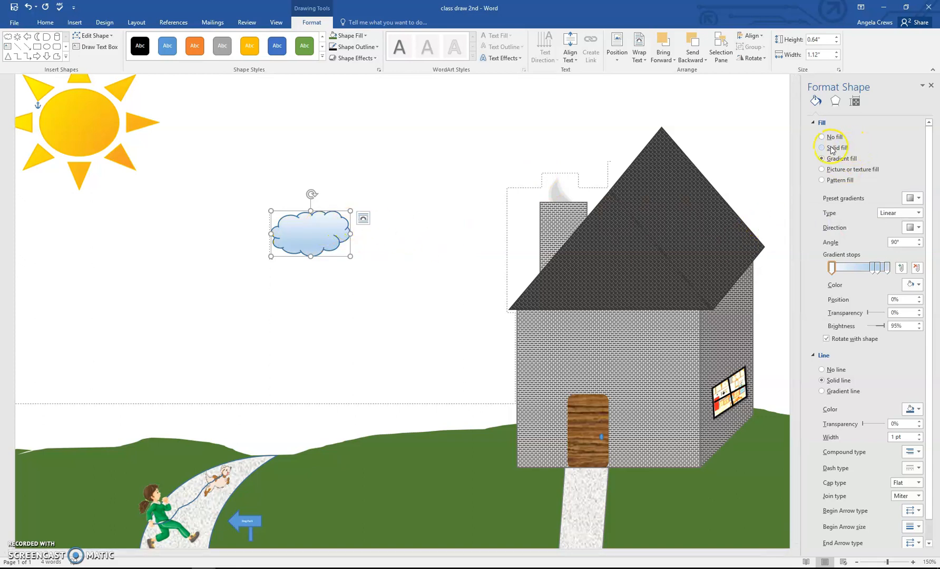
pyautogui.click(821, 370)
# Apply the first bevel effect to the cloud and enlarge it to about 0.77" high and 1.3" wide.
pyautogui.click(348, 58)
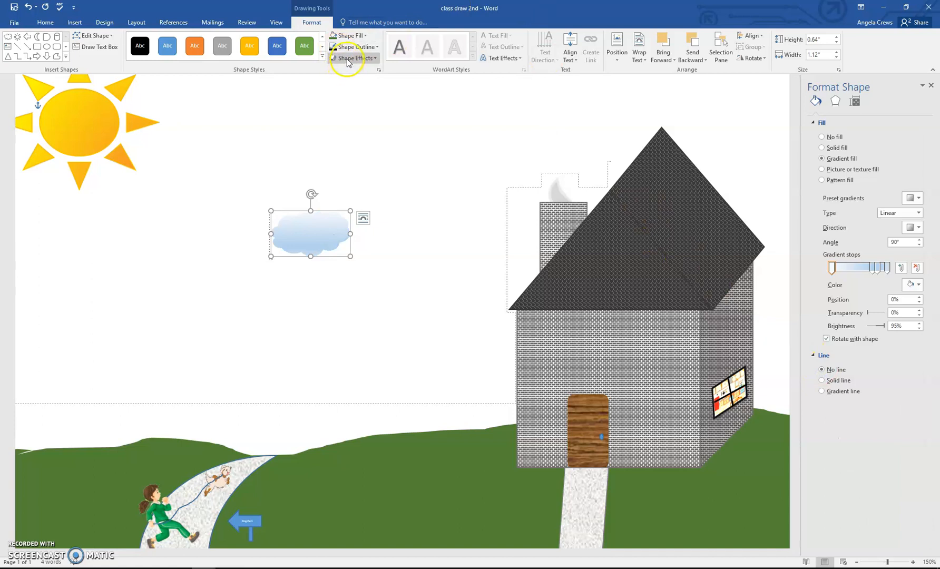
pyautogui.moveTo(379, 183)
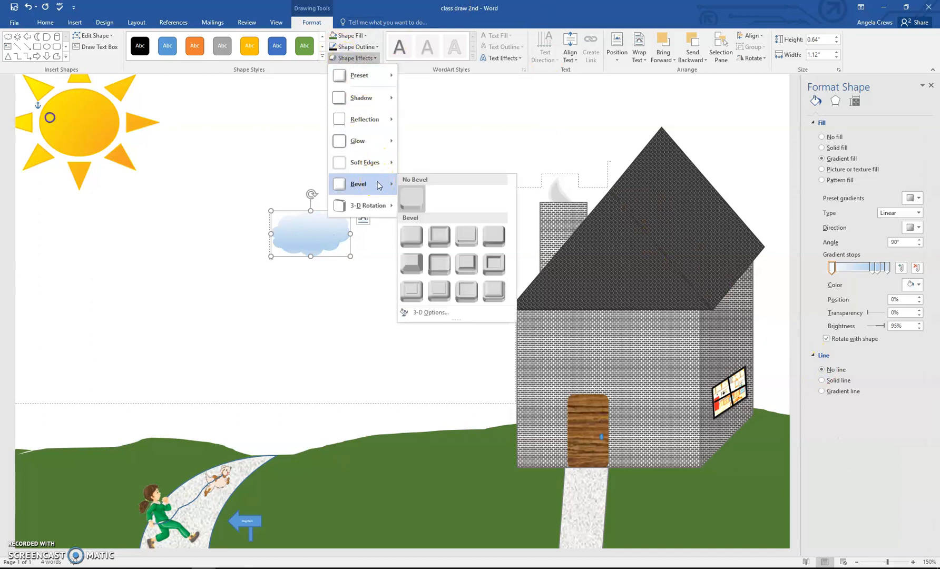
pyautogui.click(417, 238)
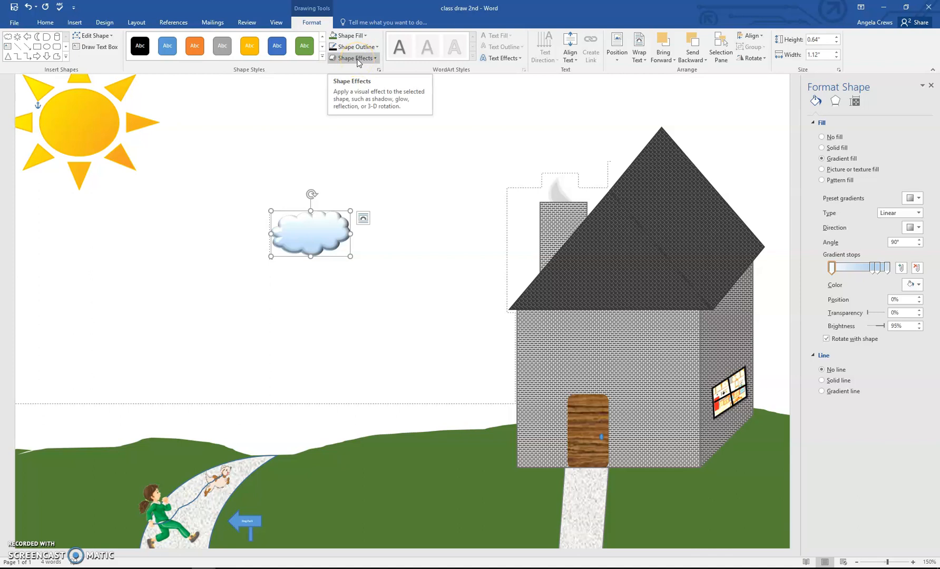
pyautogui.moveTo(331, 228); pyautogui.dragTo(374, 245)
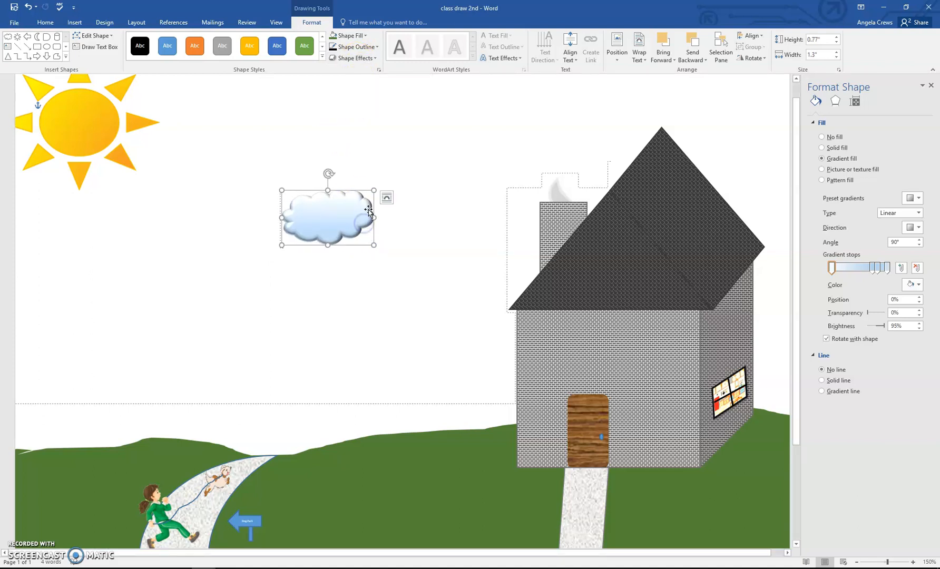
# Paste a copy of the cloud, place it over the sun's lower-right edge, and move the original cloud higher in the sky.
pyautogui.hotkey('ctrl', 'v')
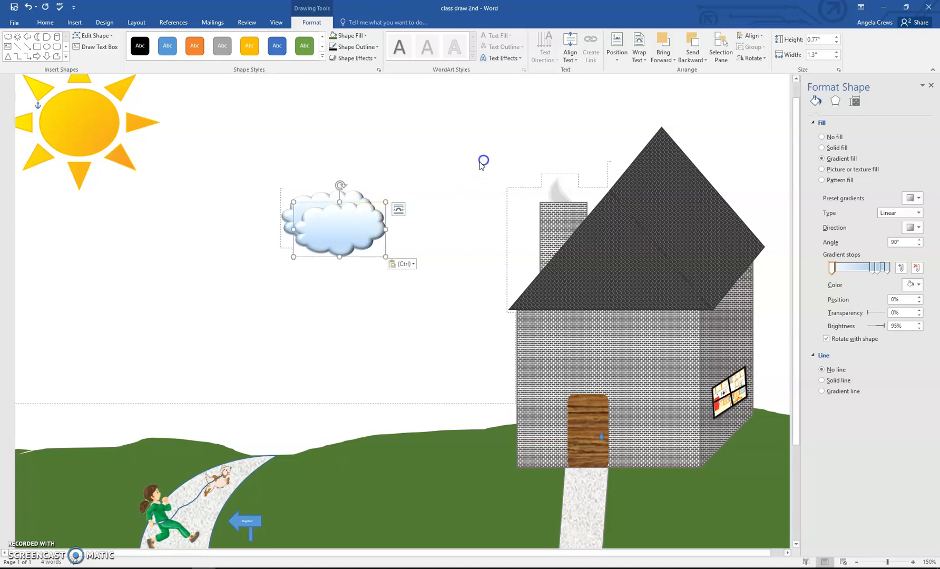
pyautogui.moveTo(352, 225); pyautogui.dragTo(87, 167)
pyautogui.moveTo(307, 224); pyautogui.dragTo(320, 197)
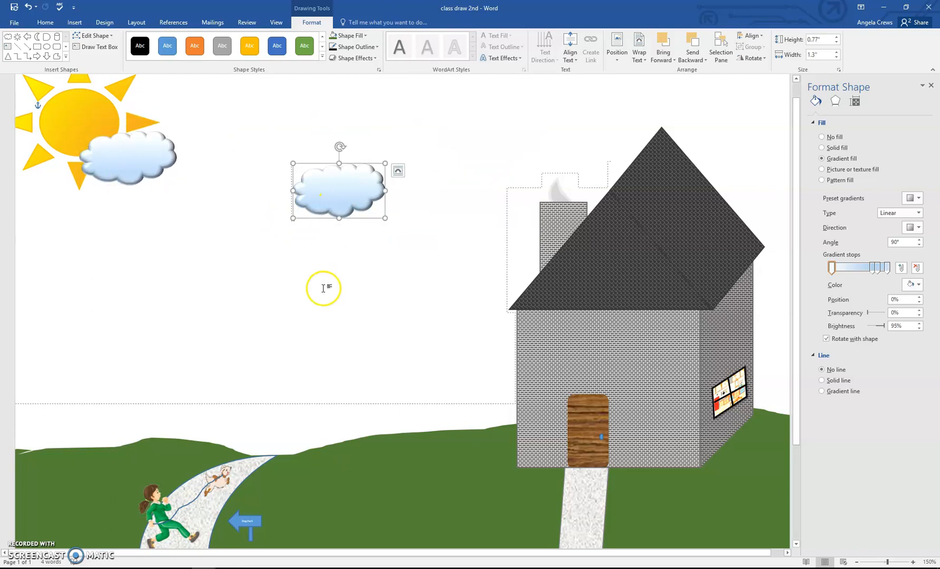
# Insert WordArt using the second style in the third row of the gallery.
pyautogui.scroll(-1, 271, 300)
pyautogui.scroll(-1, 284, 292)
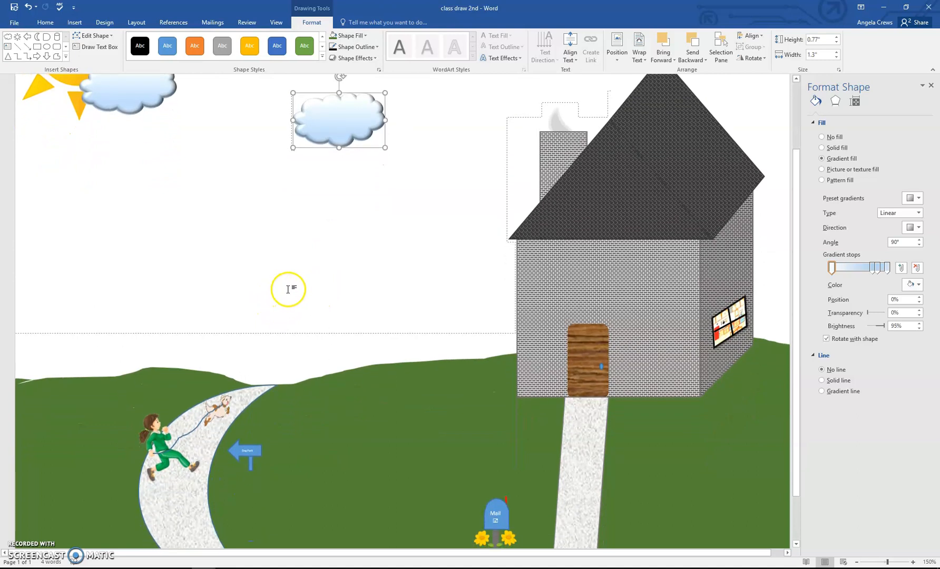
pyautogui.click(297, 284)
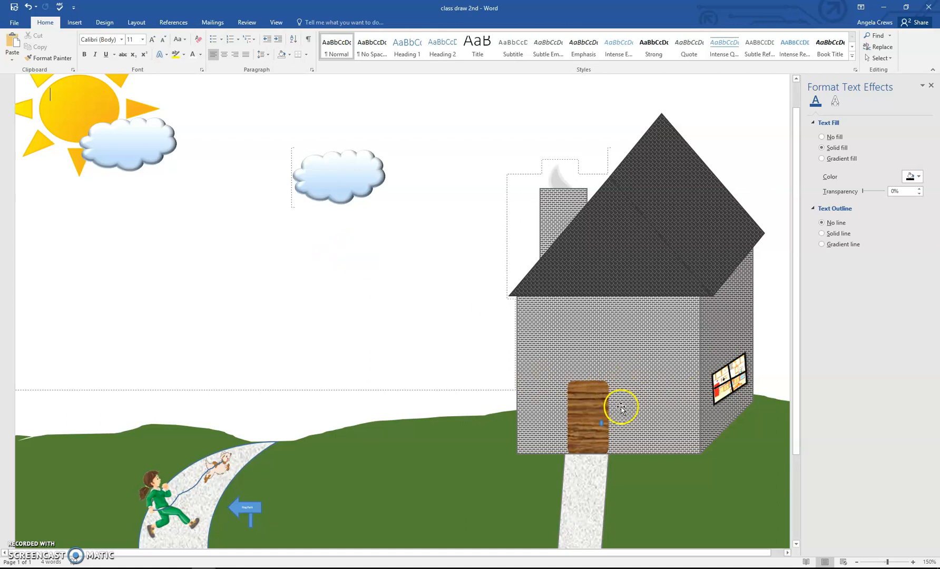
pyautogui.click(76, 22)
pyautogui.click(596, 45)
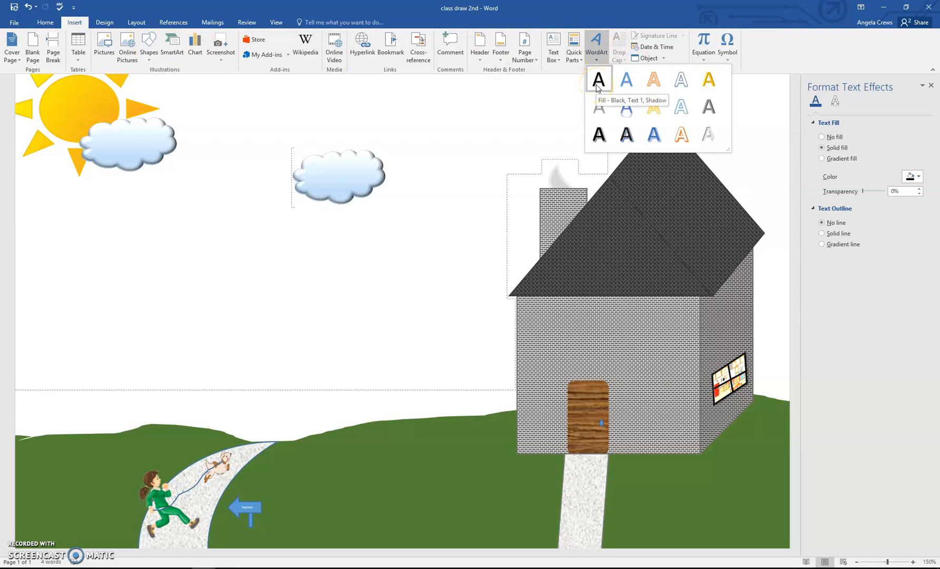
pyautogui.click(626, 134)
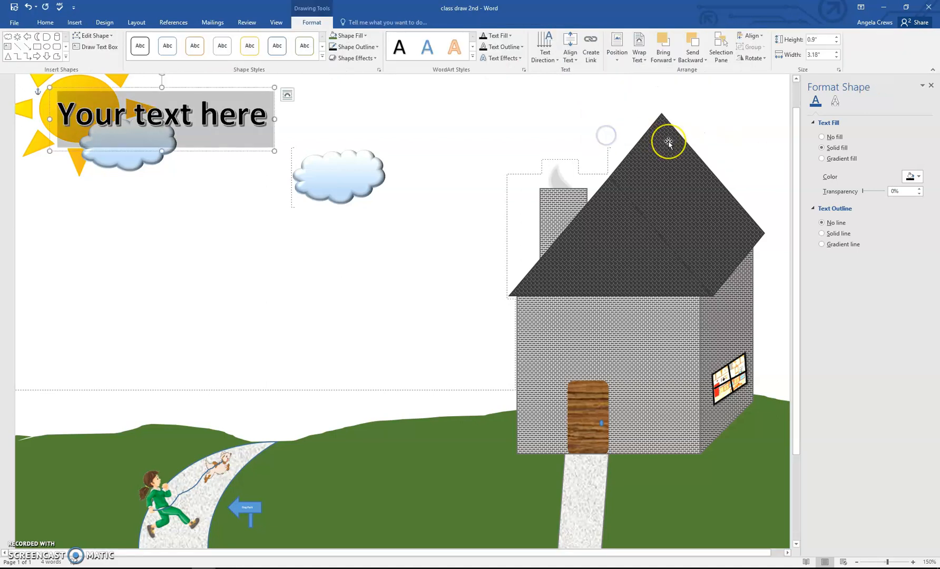
# Enter 7100 as the WordArt text with each digit on its own line.
pyautogui.write('7100')
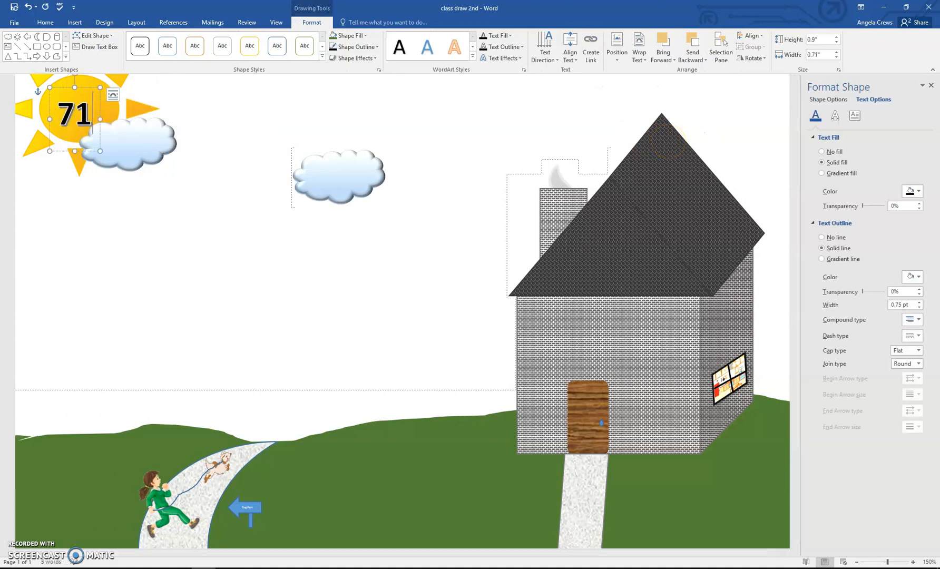
pyautogui.press('BackSpace')
pyautogui.press('BackSpace')
pyautogui.press('BackSpace')
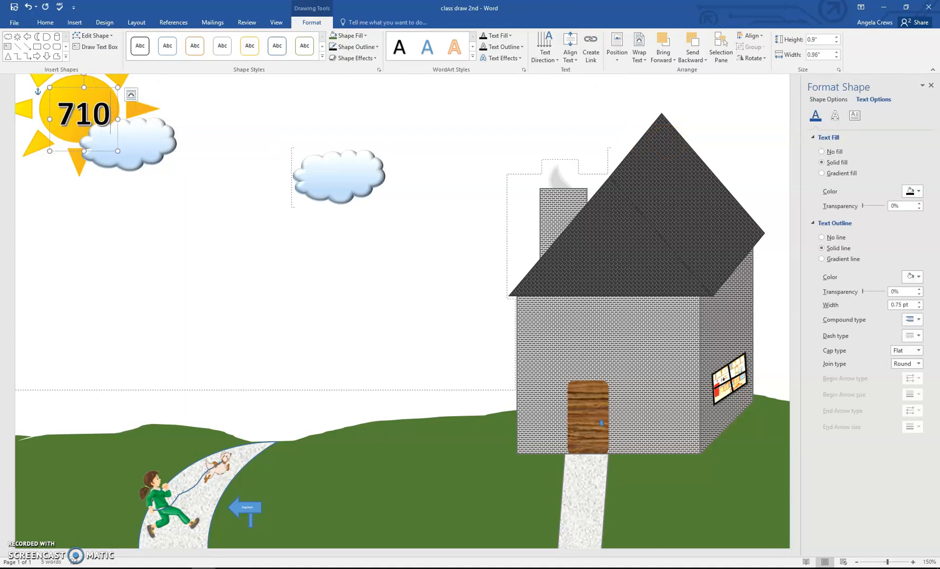
pyautogui.press('Return')
pyautogui.write('1')
pyautogui.press('Return')
pyautogui.press('BackSpace')
pyautogui.press('BackSpace')
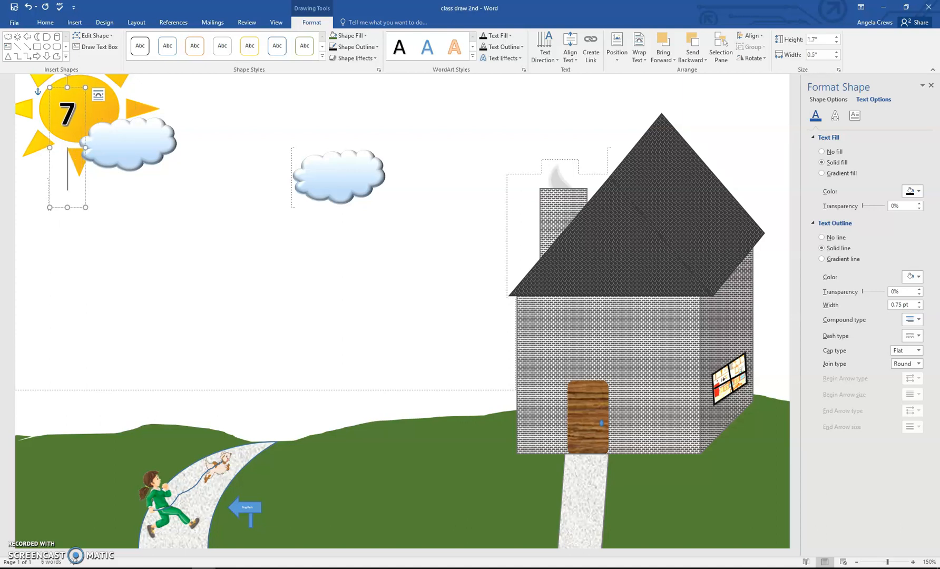
pyautogui.press('BackSpace')
pyautogui.press('Return')
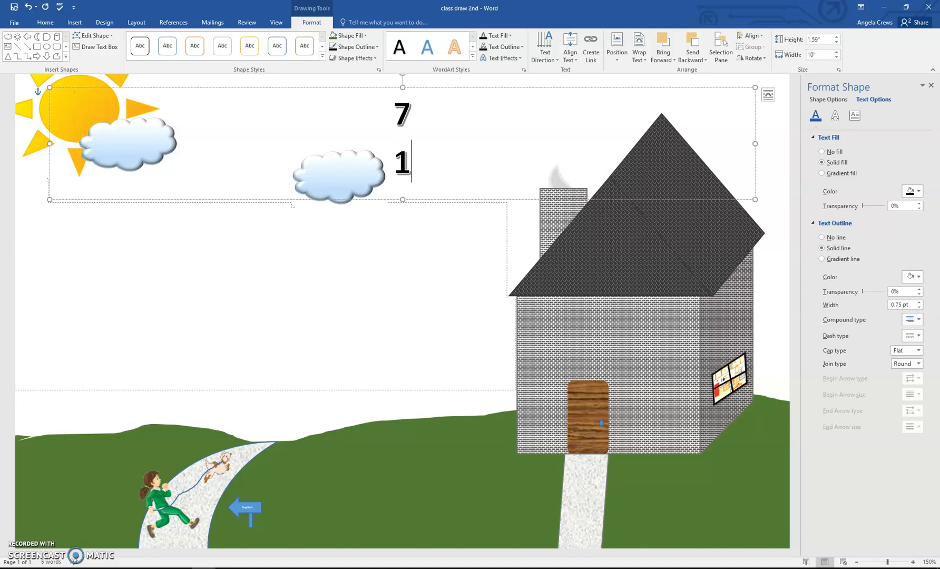
pyautogui.press('Return')
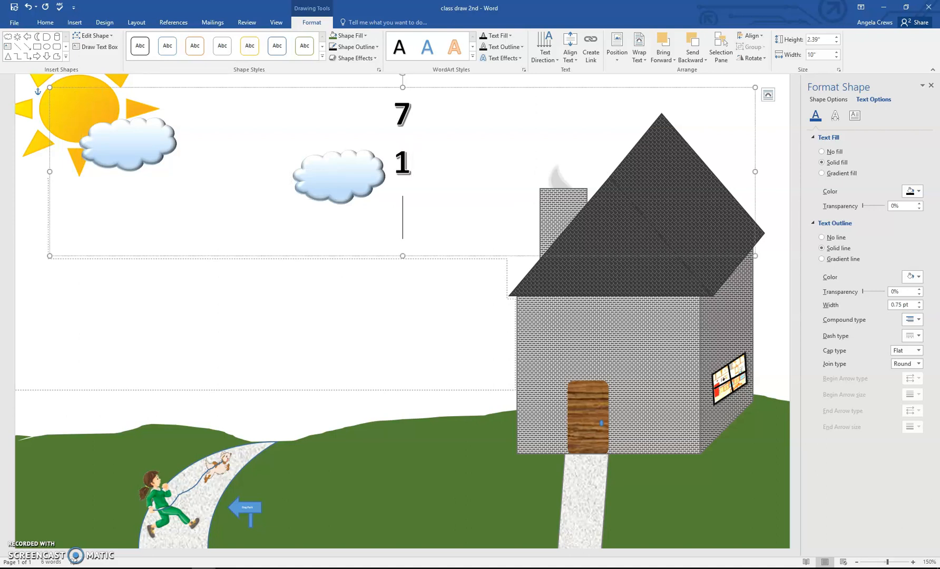
pyautogui.press('Return')
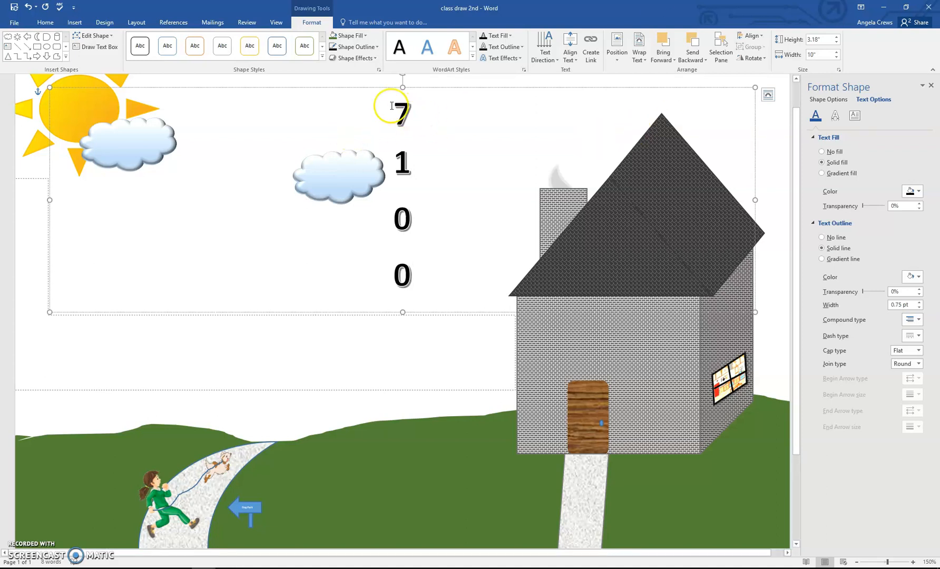
# Select all the stacked digits and reduce their font size to 22 pt.
pyautogui.moveTo(390, 97); pyautogui.dragTo(403, 216)
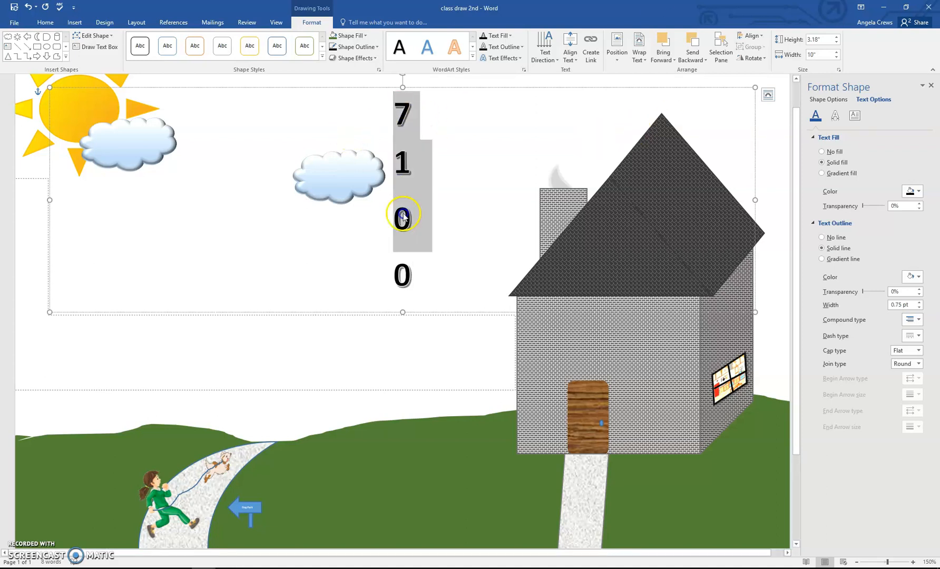
pyautogui.click(45, 22)
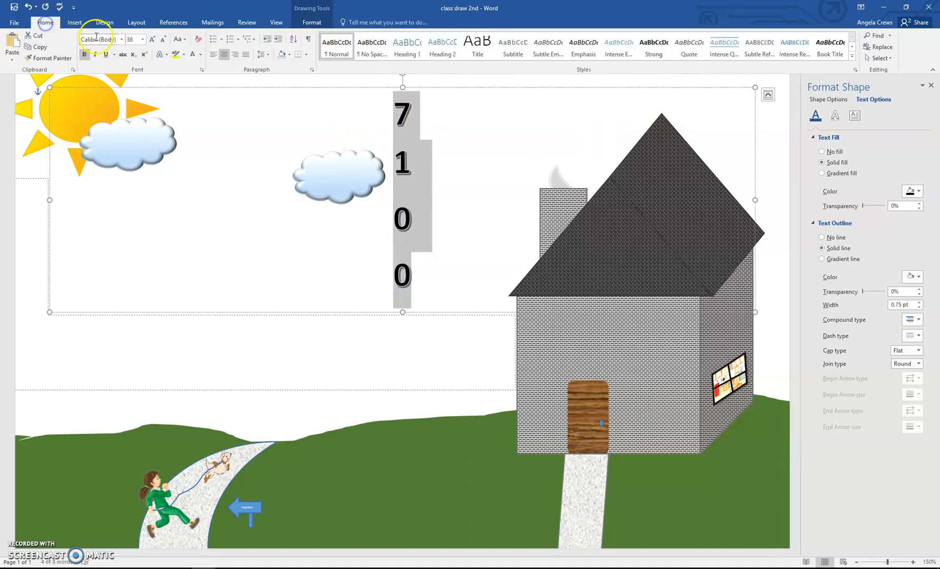
pyautogui.click(164, 40)
pyautogui.click(164, 40)
pyautogui.click(164, 40)
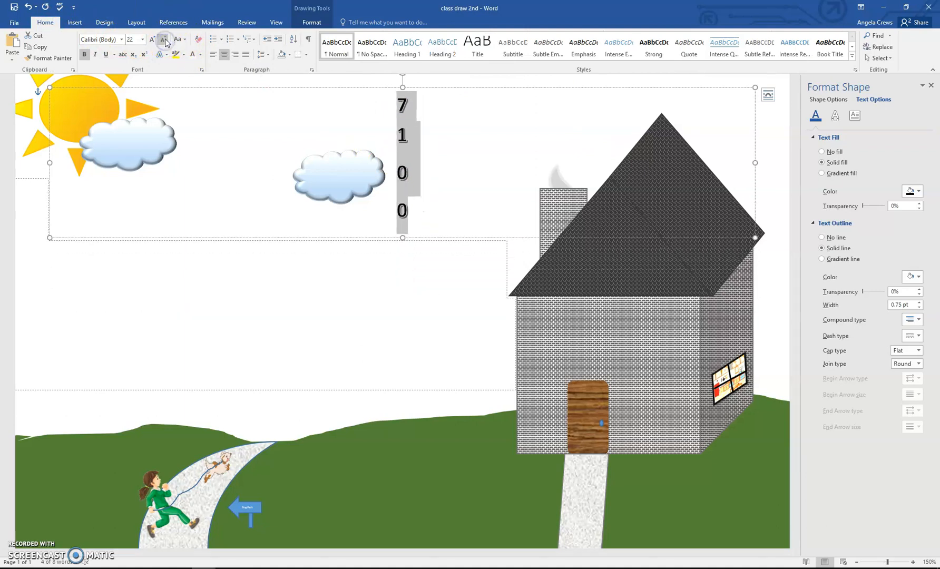
# Set the digits' line spacing to 1.0 and remove the space after each paragraph.
pyautogui.click(268, 55)
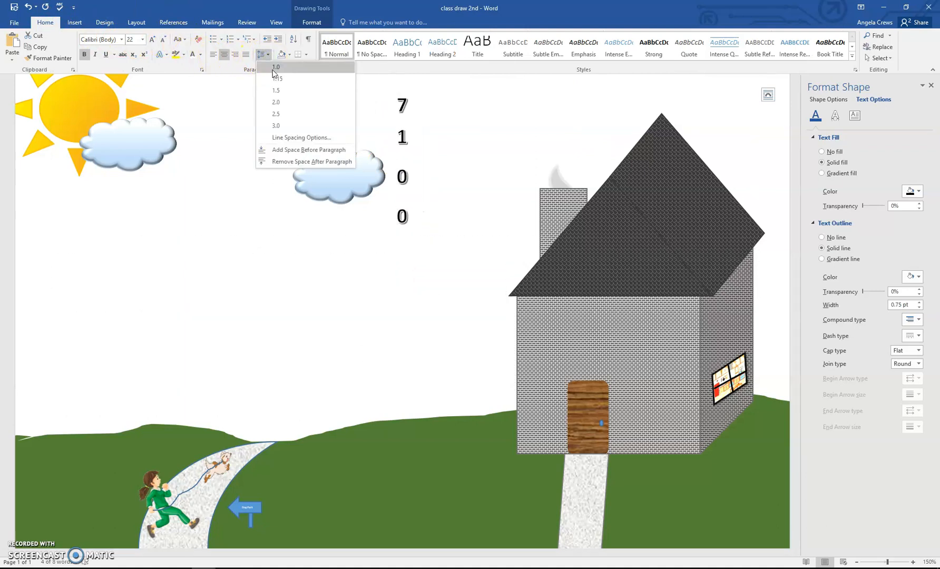
pyautogui.click(274, 68)
pyautogui.click(263, 55)
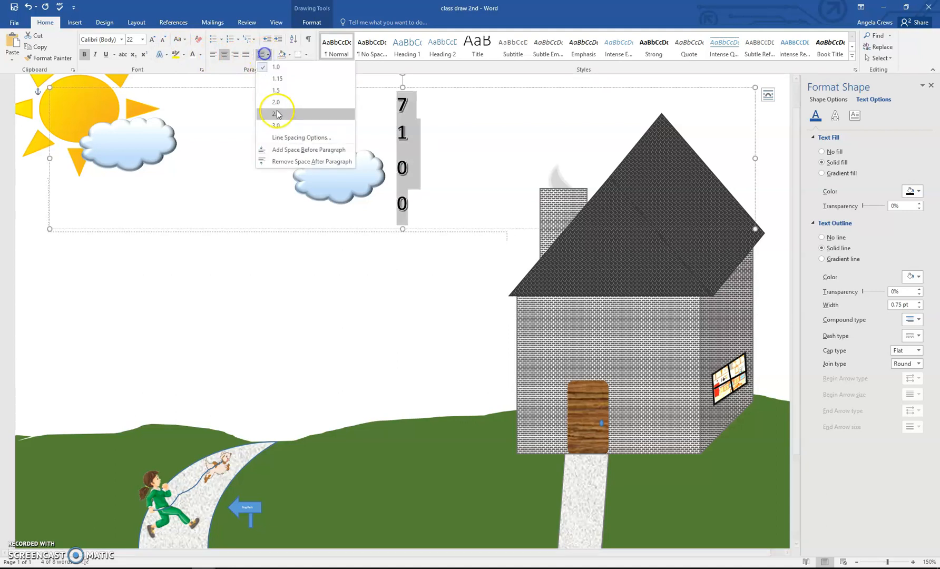
pyautogui.click(297, 162)
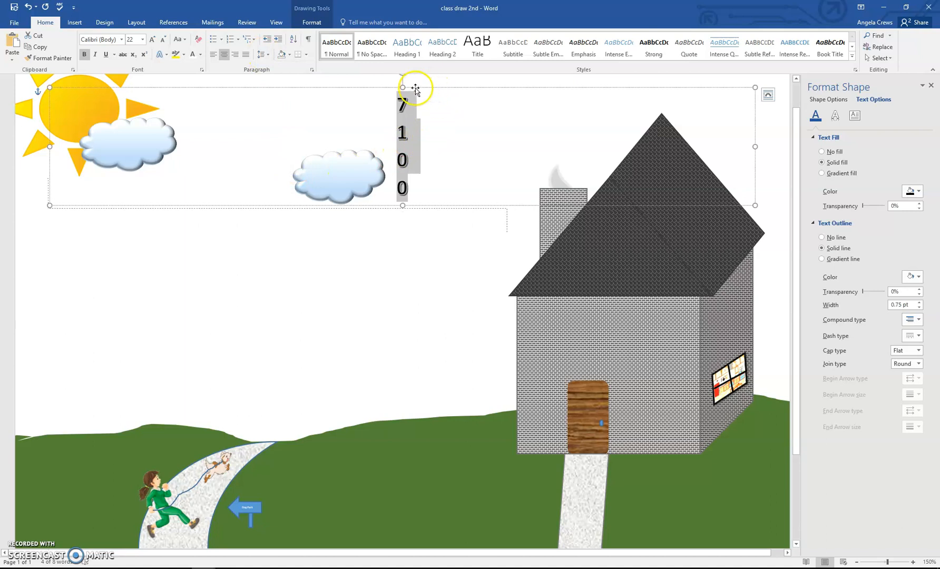
# Reduce the digits to 16 pt and narrow their text box to about 0.49" wide.
pyautogui.click(164, 40)
pyautogui.click(163, 40)
pyautogui.click(163, 41)
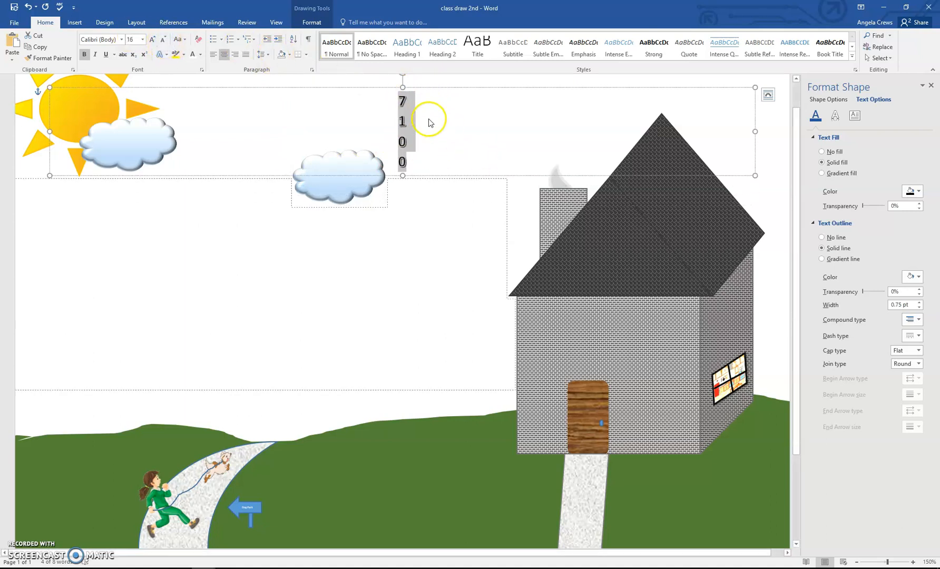
pyautogui.moveTo(756, 132); pyautogui.dragTo(85, 131)
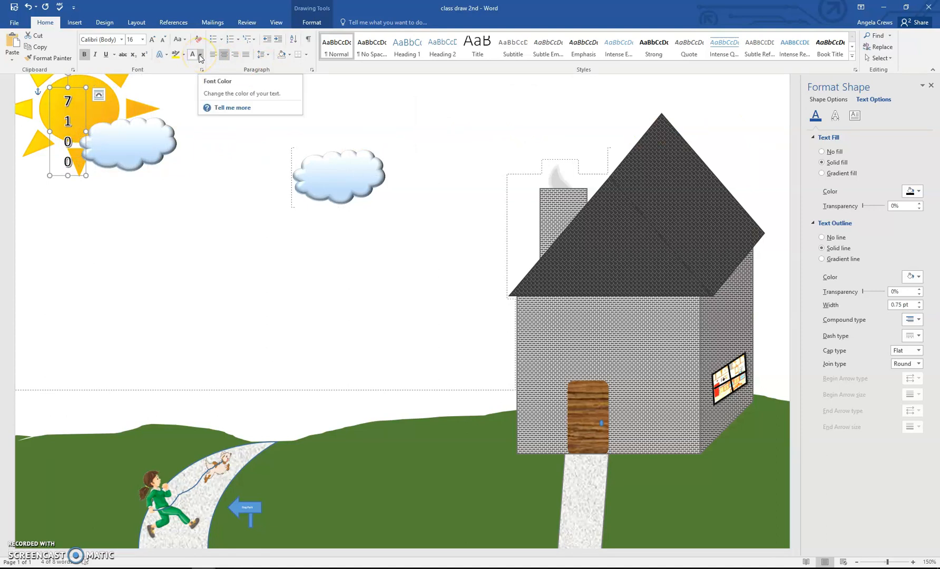
# Place the house number on the front wall just right of the door and reduce its digits to 12 pt.
pyautogui.moveTo(70, 82); pyautogui.dragTo(638, 360)
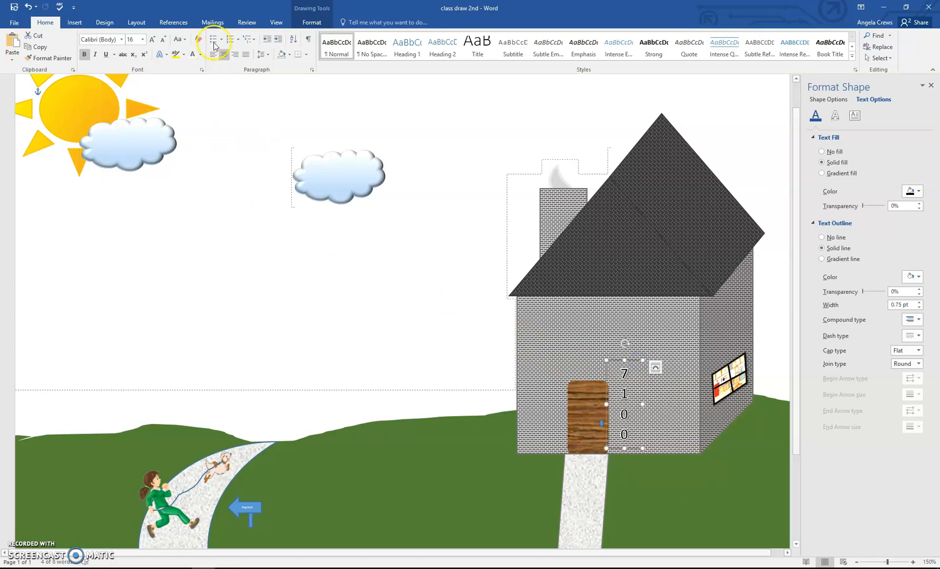
pyautogui.click(163, 39)
pyautogui.click(163, 39)
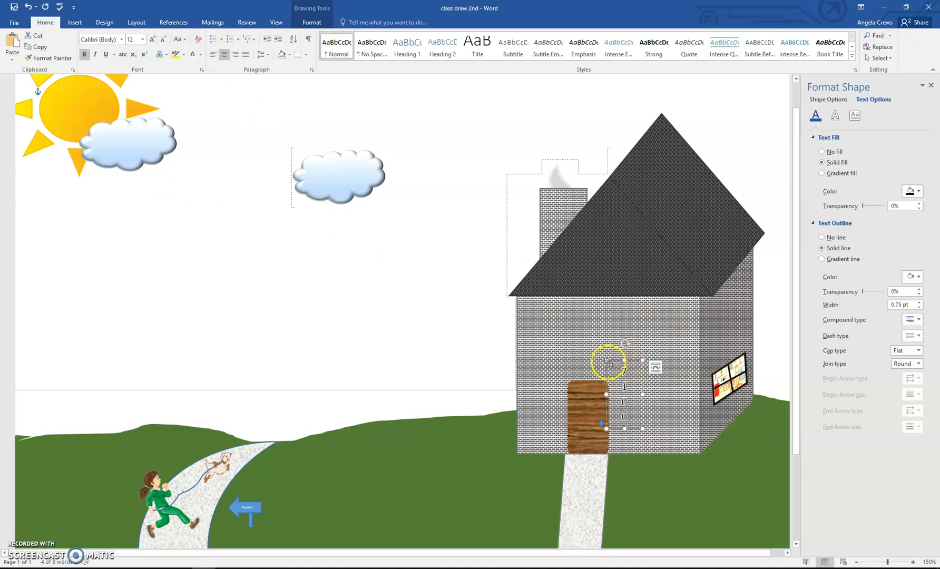
pyautogui.moveTo(608, 361); pyautogui.dragTo(637, 378)
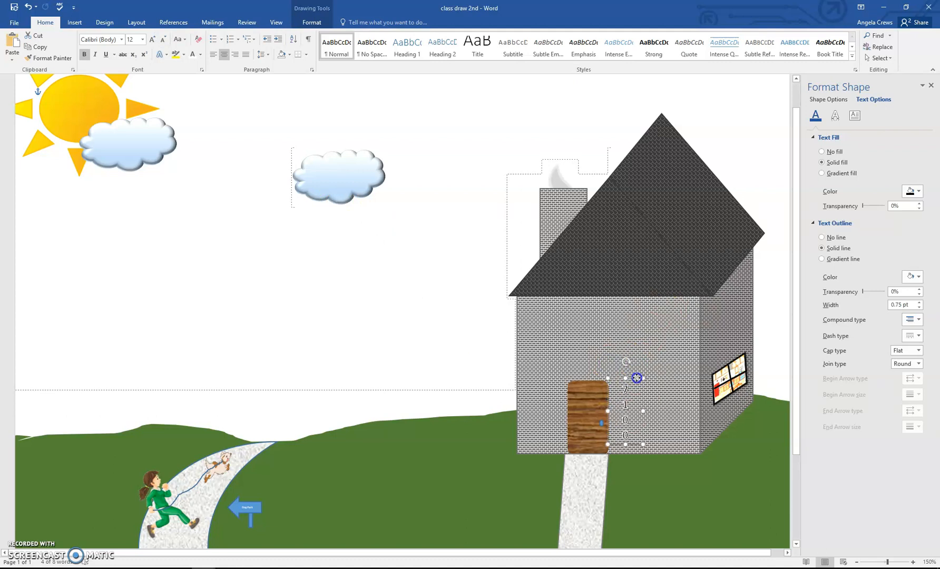
pyautogui.click(311, 23)
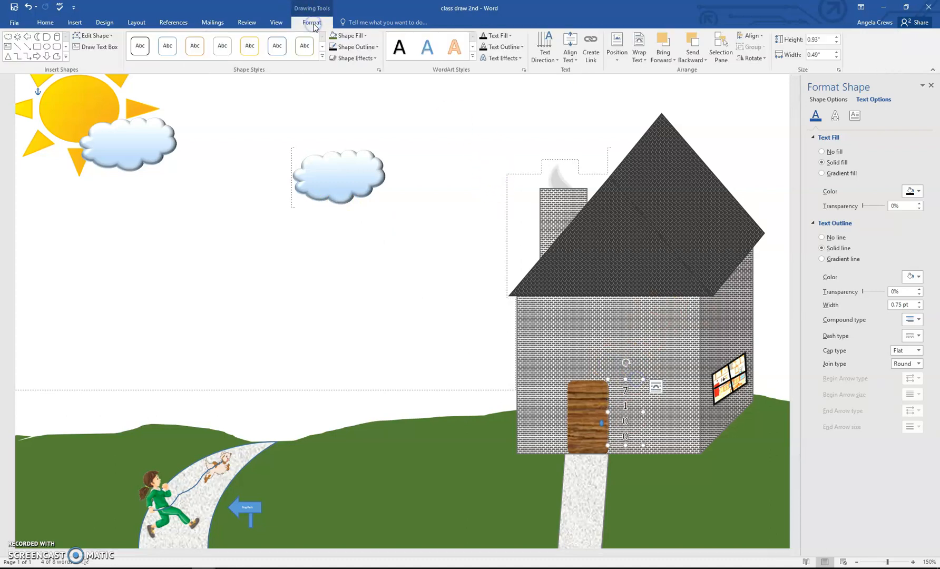
pyautogui.click(363, 48)
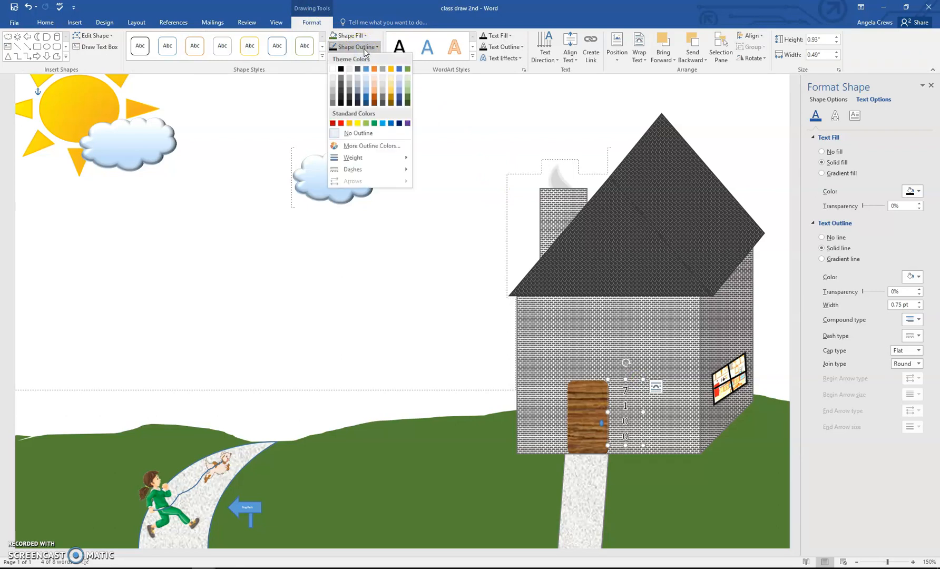
pyautogui.click(332, 108)
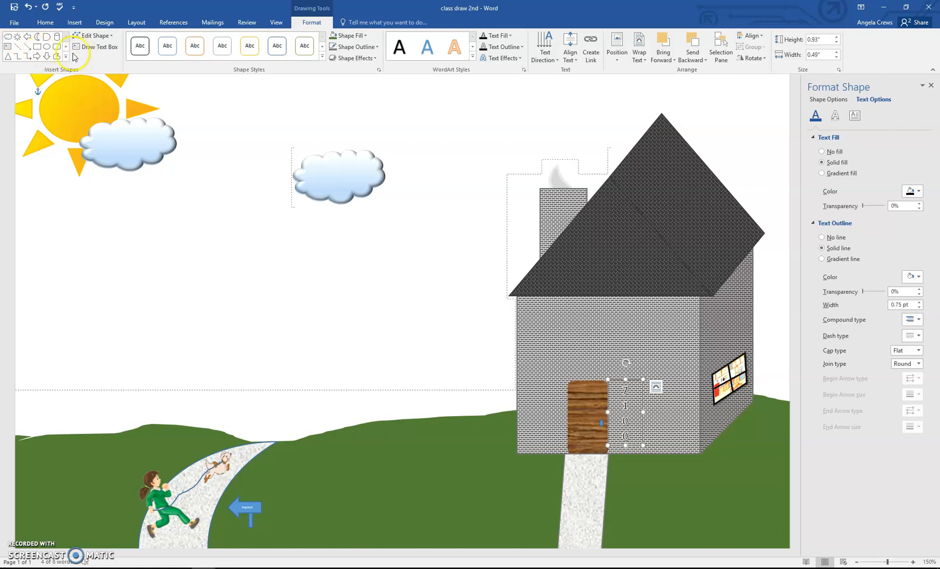
pyautogui.click(593, 121)
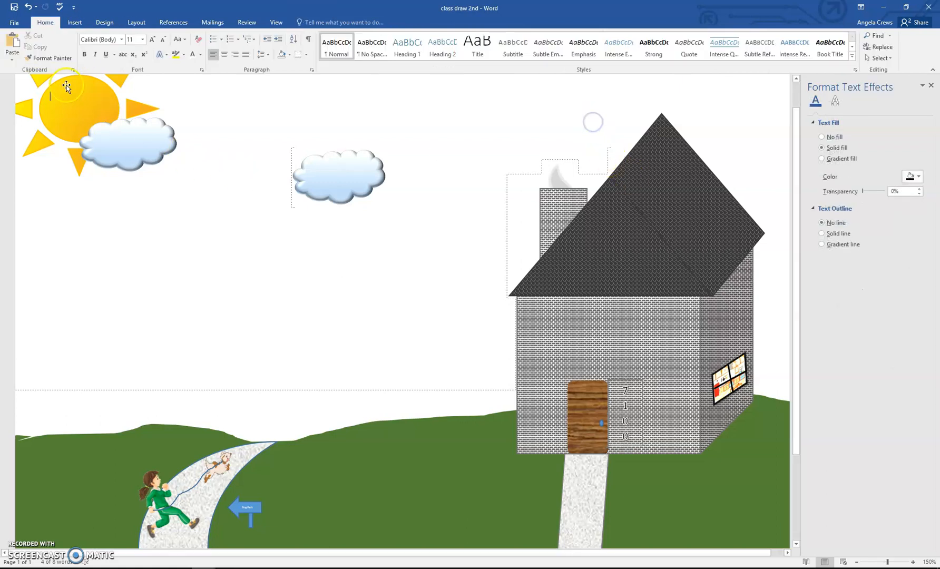
# Draw an up arrow about 1.15" high and 0.54" wide on the hill left of the house as a tree trunk.
pyautogui.click(74, 22)
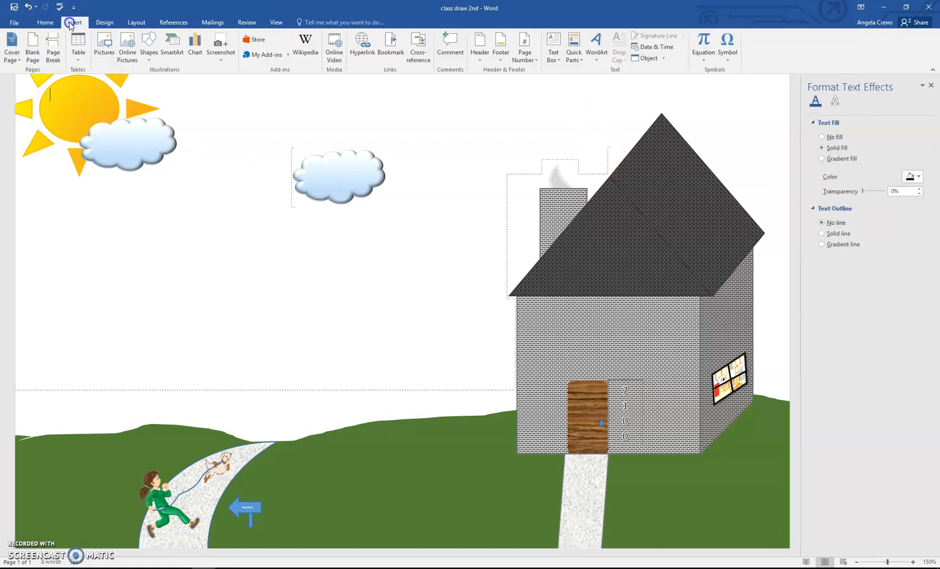
pyautogui.click(147, 48)
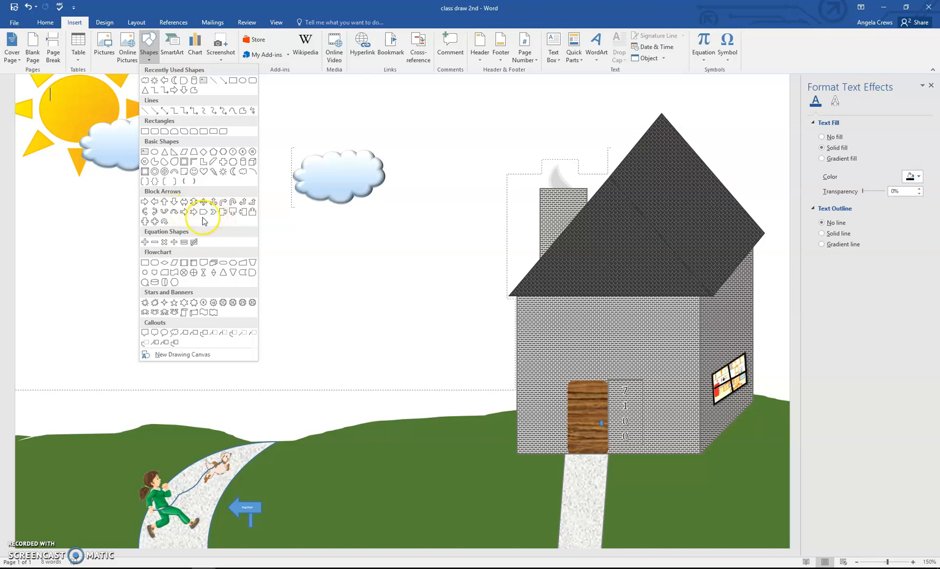
pyautogui.click(172, 207)
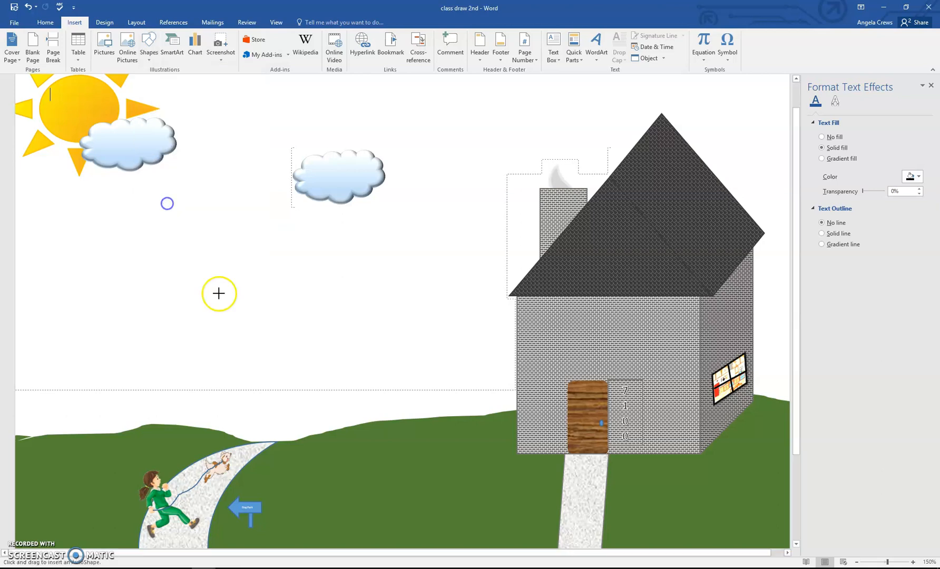
pyautogui.moveTo(390, 402)
pyautogui.mouseDown()
pyautogui.moveTo(429, 488)
pyautogui.moveTo(440, 489)
pyautogui.moveTo(439, 479)
pyautogui.moveTo(430, 483)
pyautogui.mouseUp()
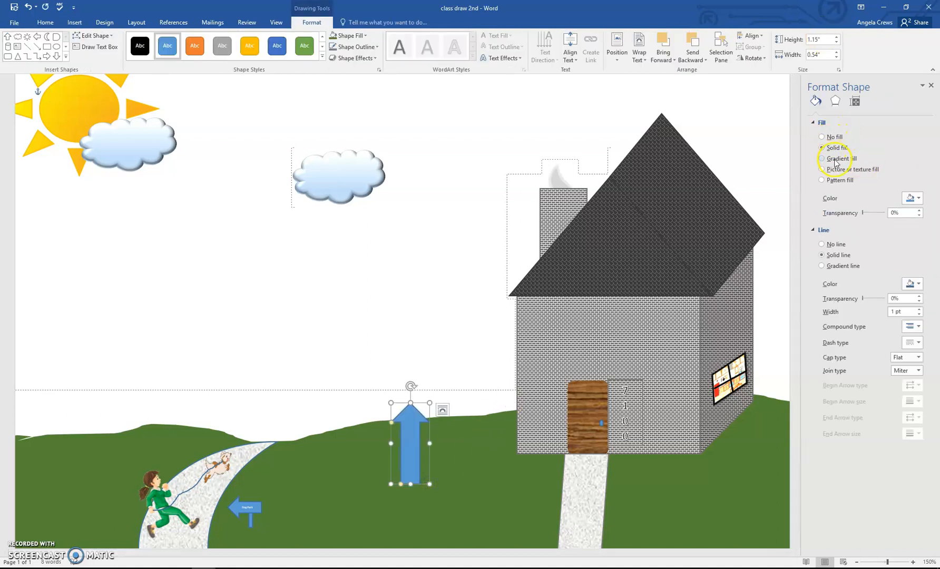
# Fill the up arrow with a dark grey theme colour and remove its outline.
pyautogui.click(919, 198)
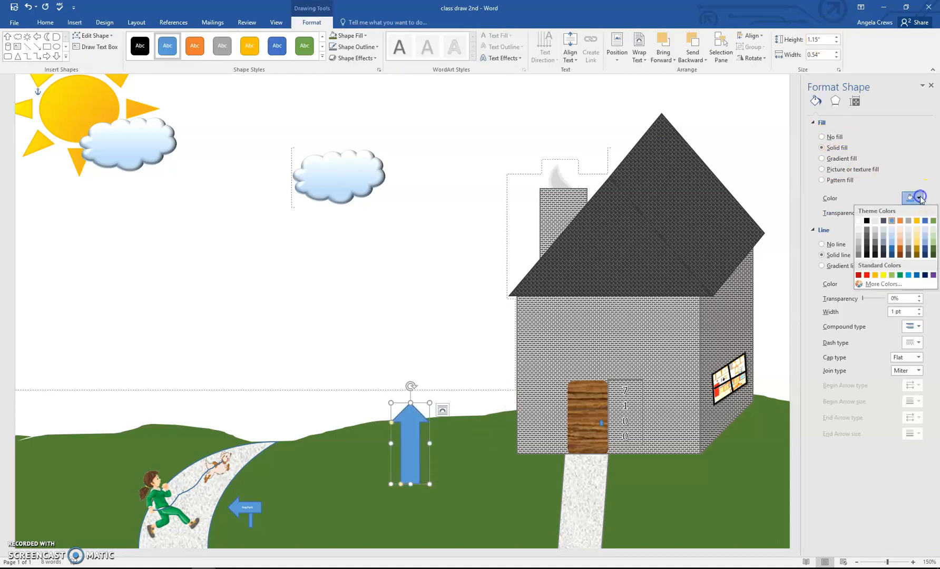
pyautogui.click(874, 251)
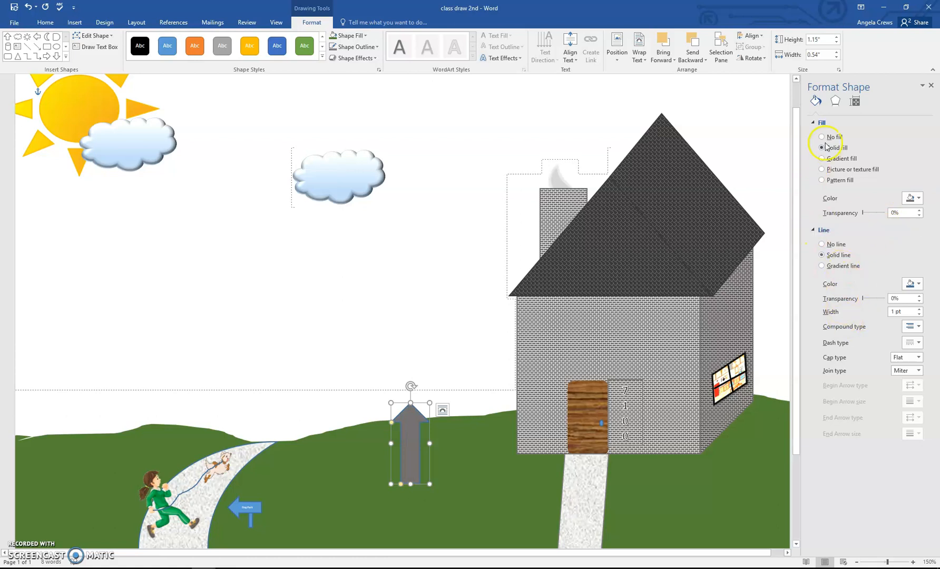
pyautogui.click(822, 244)
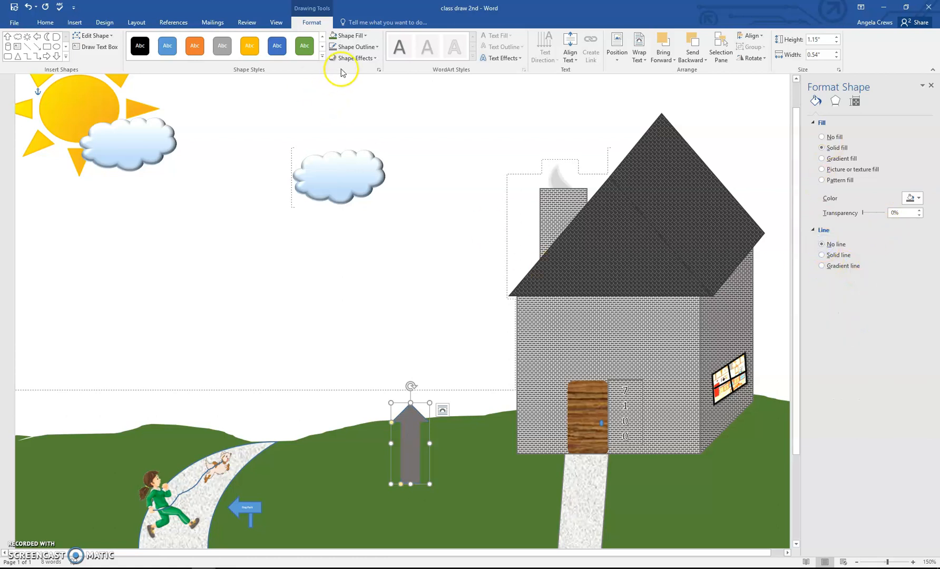
# Draw a cloud about 1.12" high and 1.08" wide centred over the arrow's tip, filled with theme green and without an outline.
pyautogui.click(17, 36)
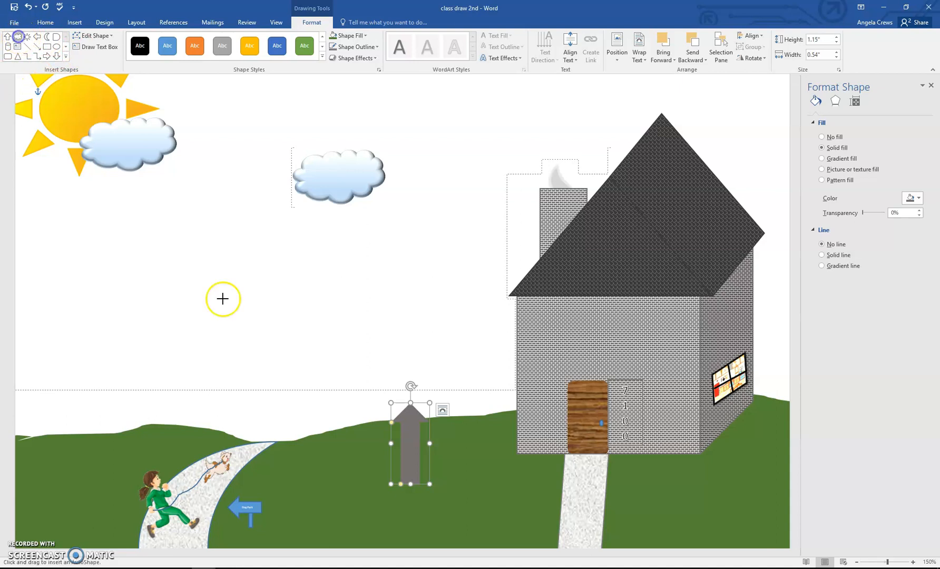
pyautogui.moveTo(377, 363); pyautogui.dragTo(455, 443)
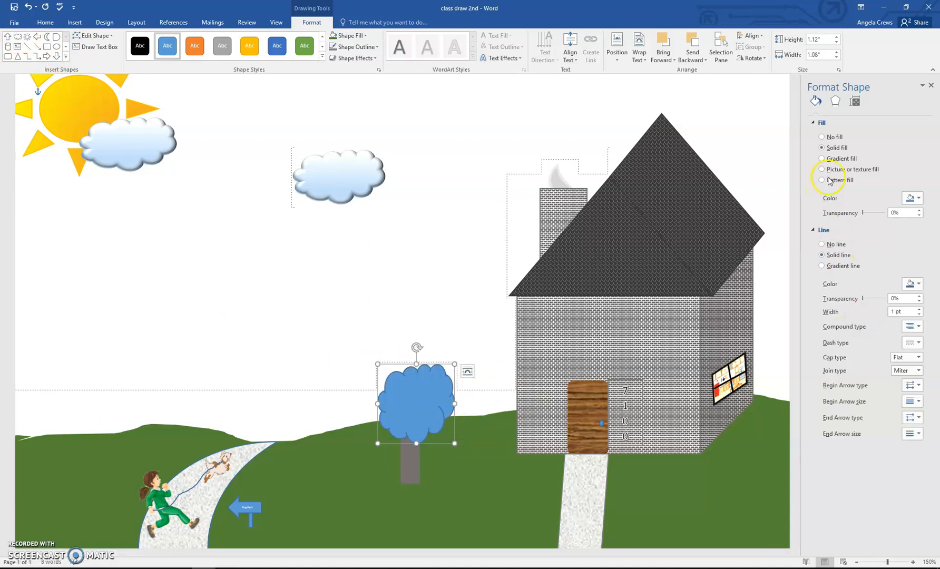
pyautogui.click(911, 199)
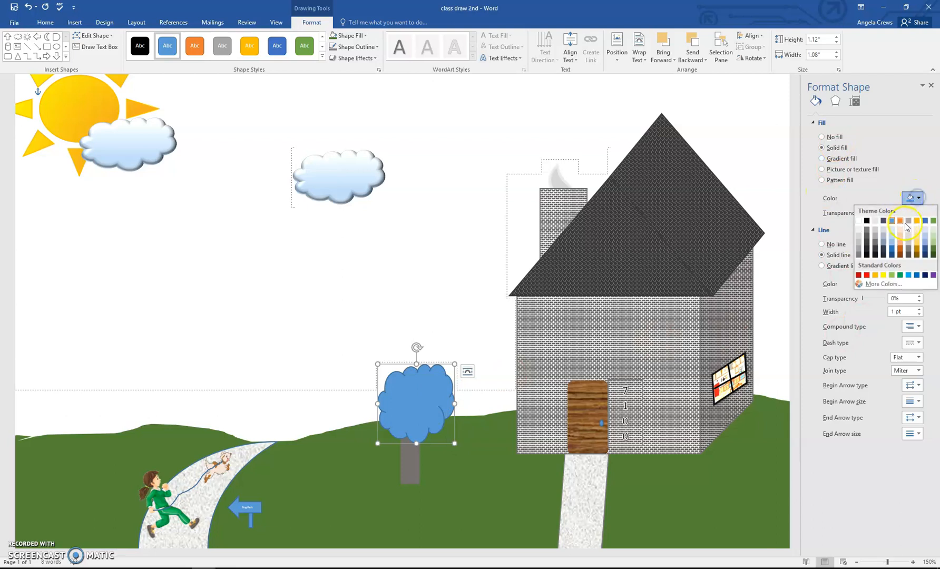
pyautogui.click(932, 221)
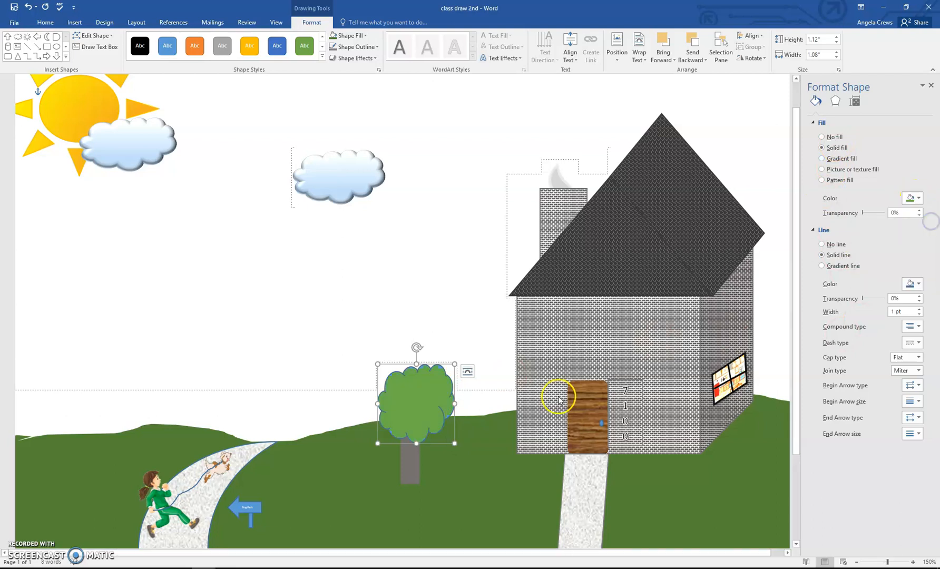
pyautogui.moveTo(443, 410); pyautogui.dragTo(439, 409)
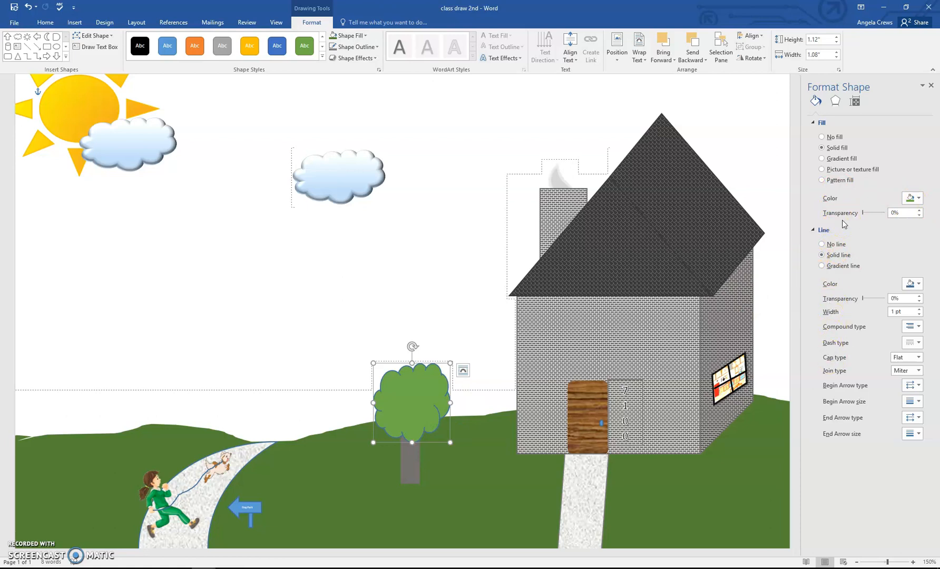
pyautogui.click(826, 245)
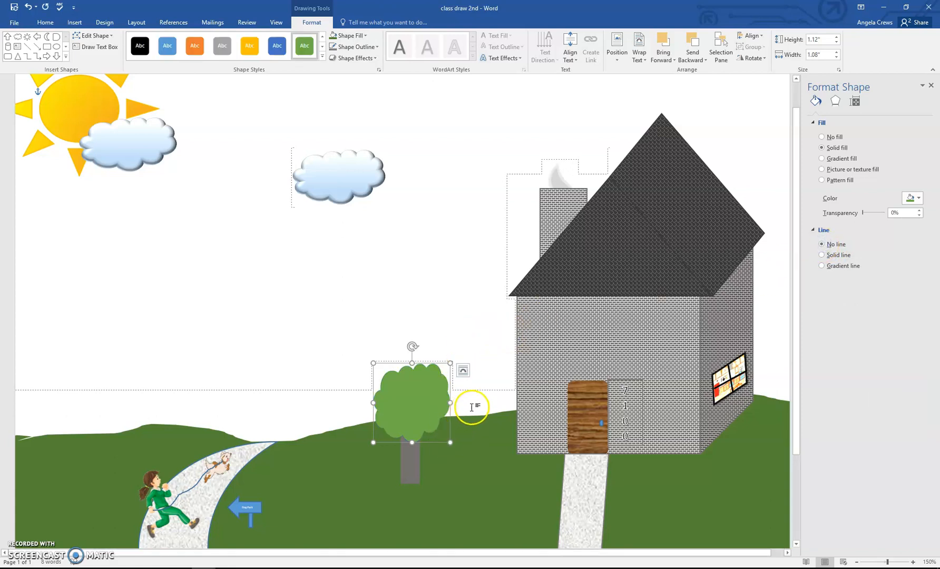
# Show the list of all objects in the drawing to examine the shapes behind the house.
pyautogui.click(720, 53)
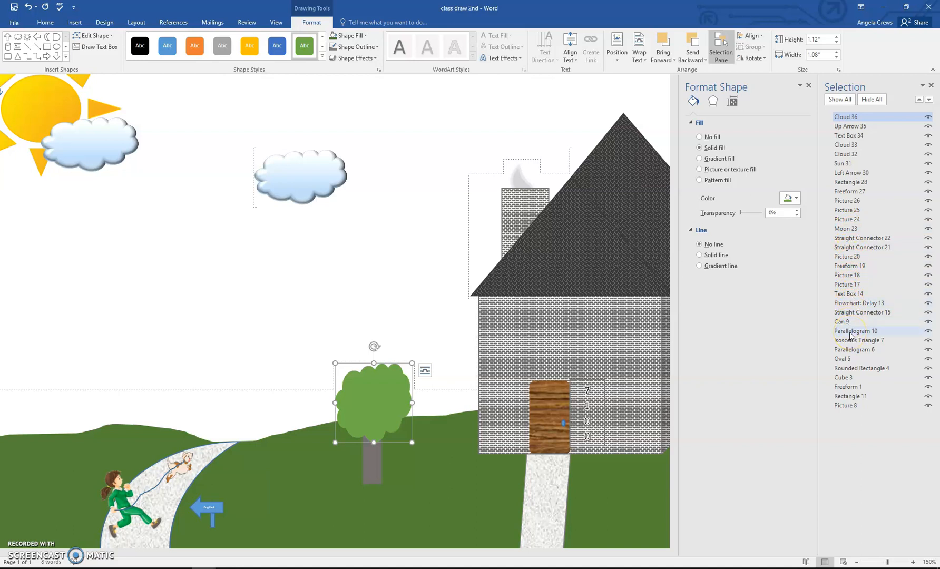
pyautogui.click(852, 351)
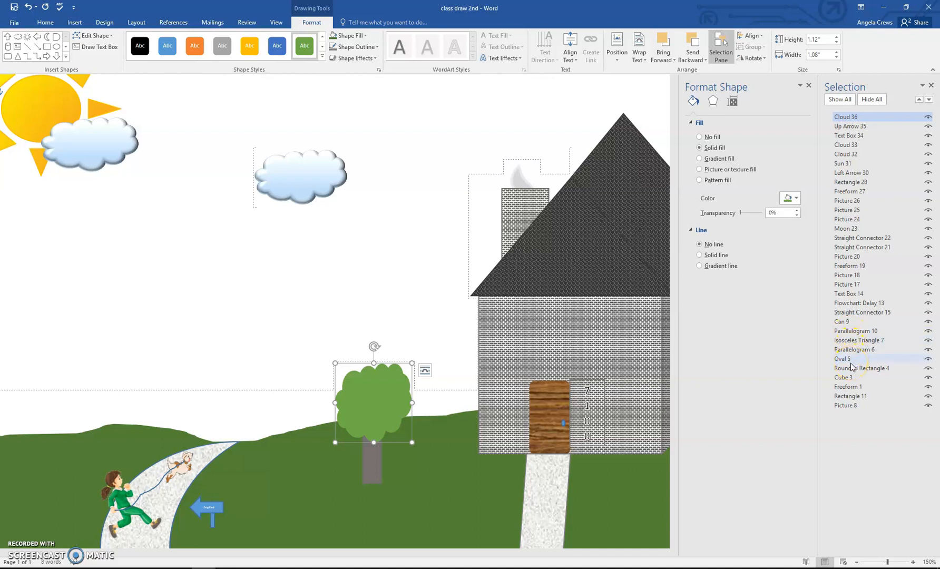